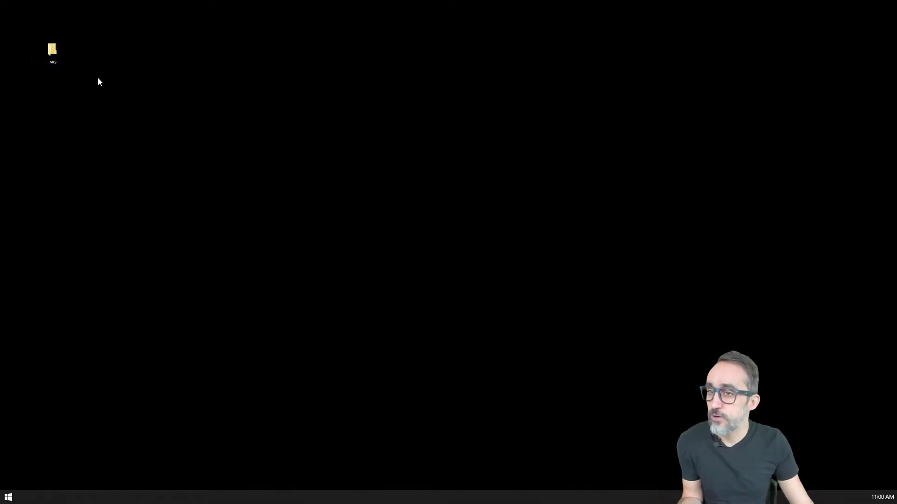
double_click(52, 50)
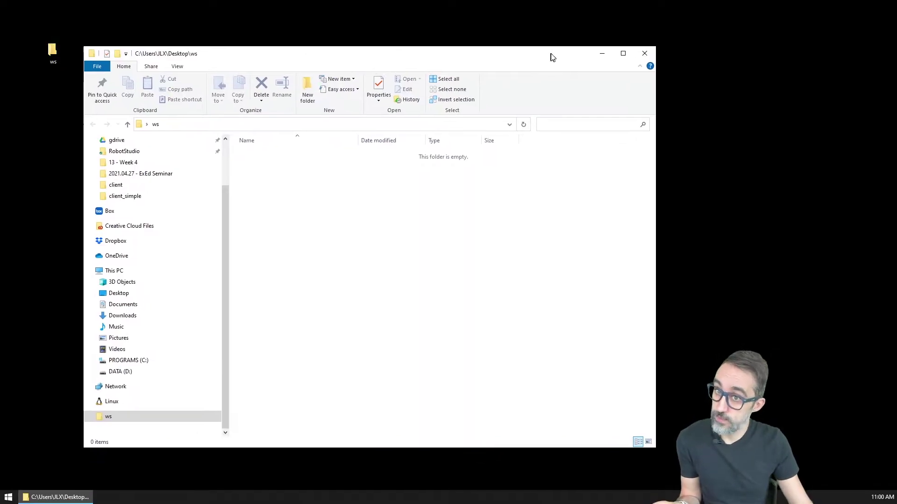
drag(551, 61, 571, 55)
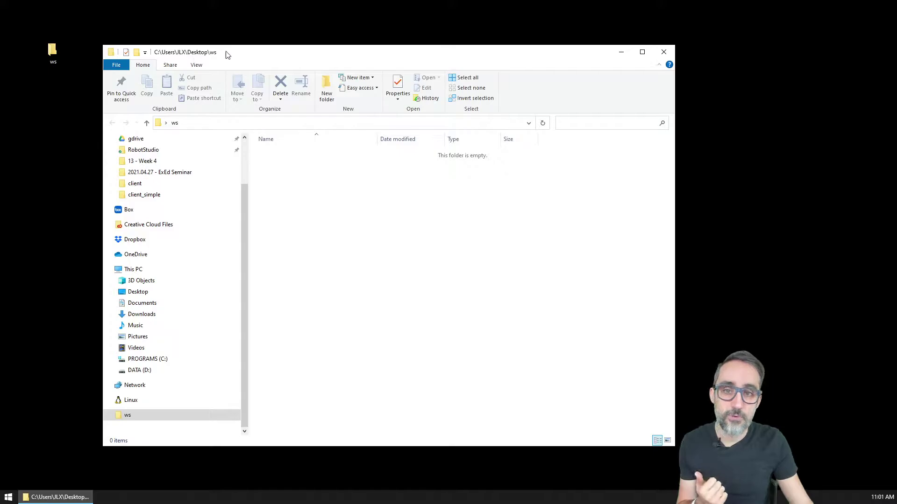
mouse_move(161, 315)
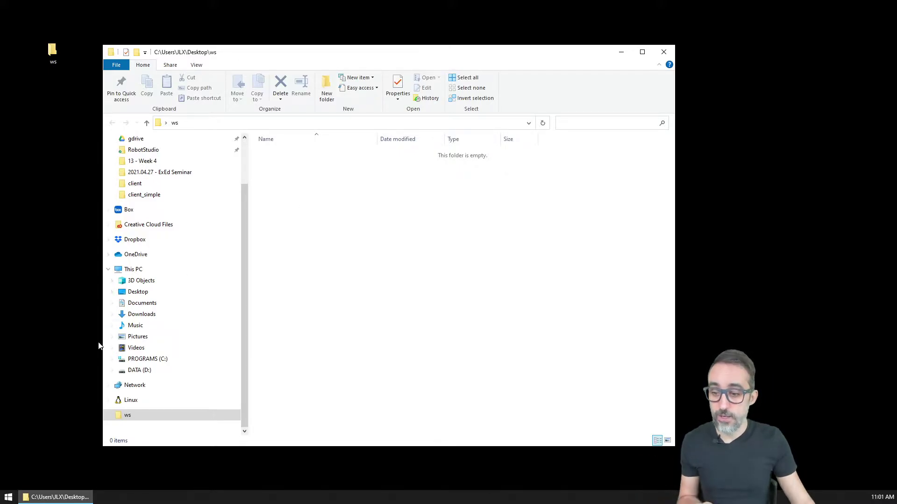
Search the Start menu for 'power' and run Windows PowerShell as Administrator
click(8, 497)
mouse_move(56, 496)
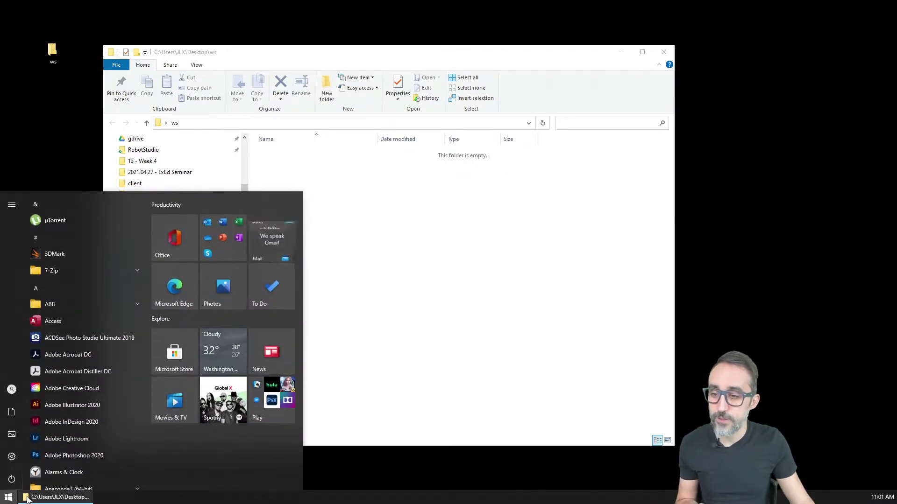
text(s)
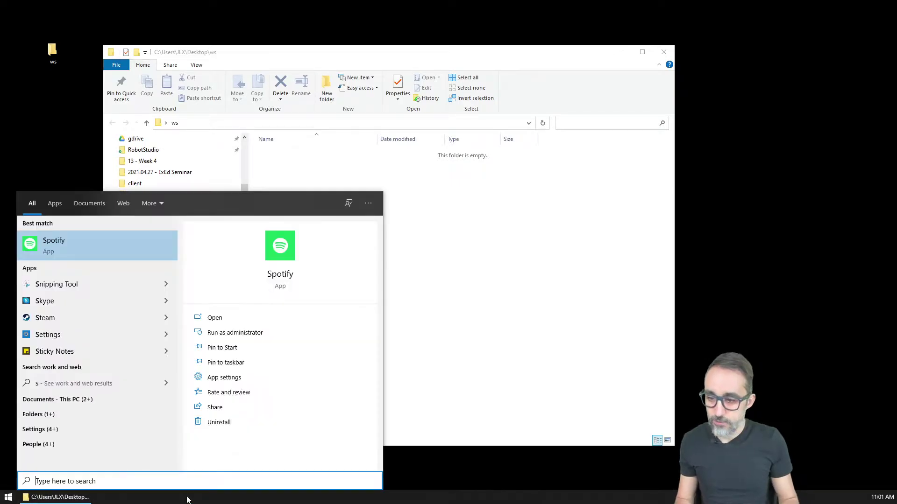
key(BackSpace)
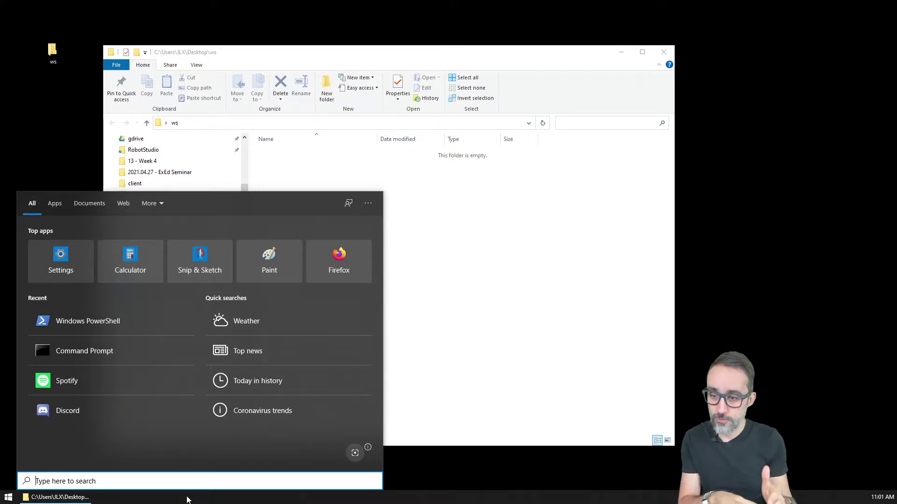
text(cmd)
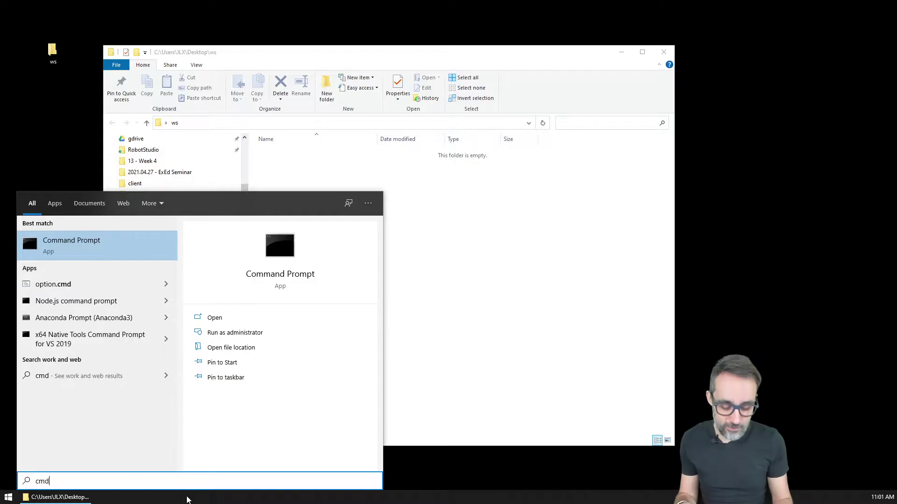
key(BackSpace)
key(BackSpace)
key(BackSpace)
text(power)
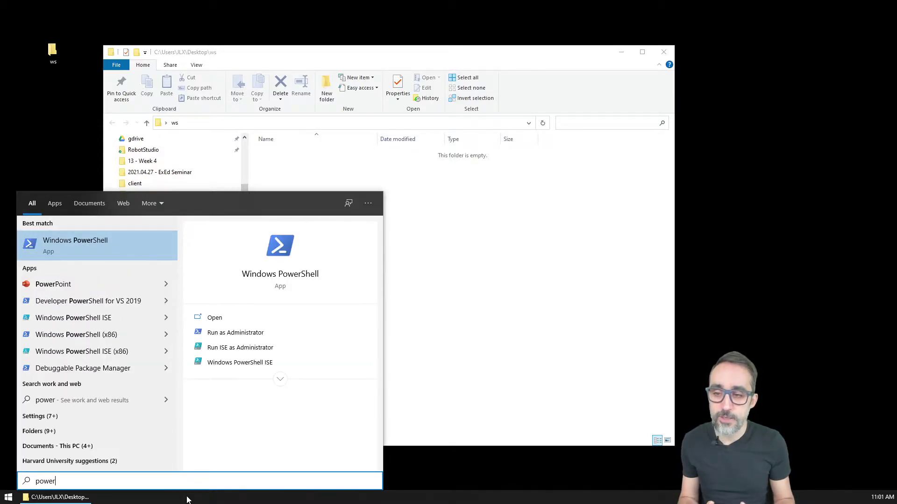
key(Return)
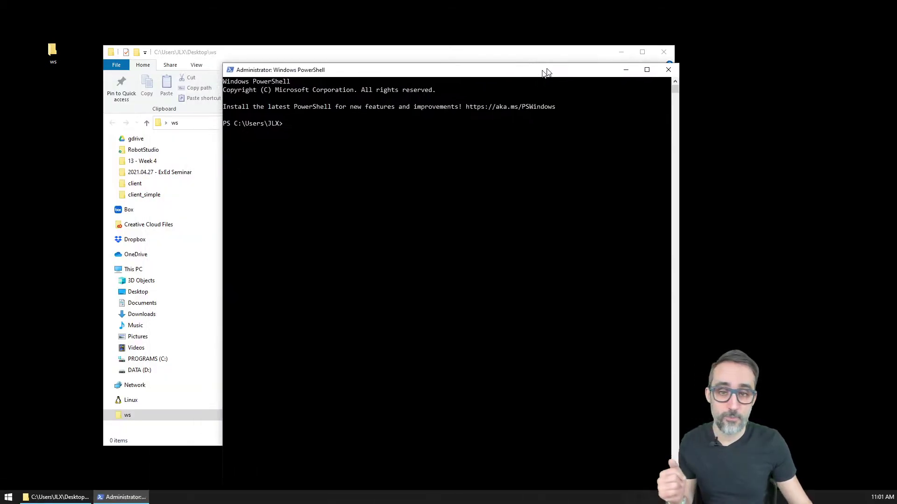
Snap the administrator PowerShell window to the right half of the screen
drag(545, 72, 714, 23)
key(super+Right)
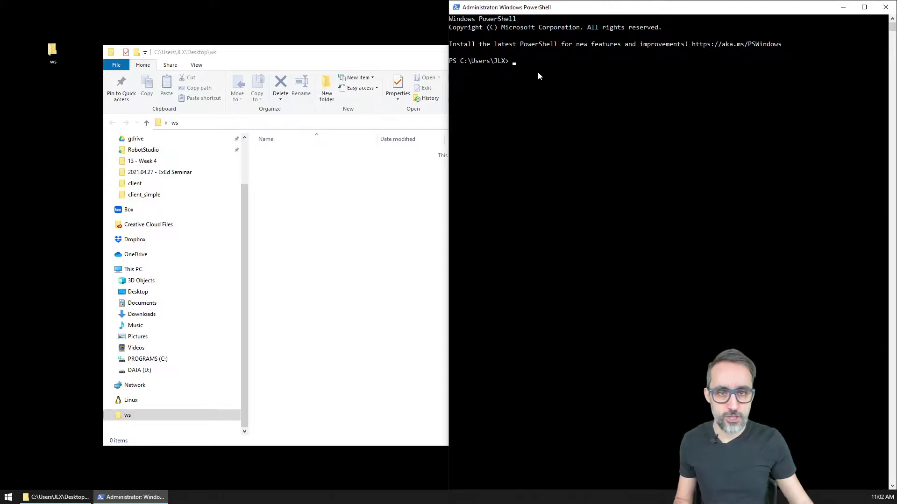
text(dir)
List the home folder and change into Desktop, then into ws
key(Return)
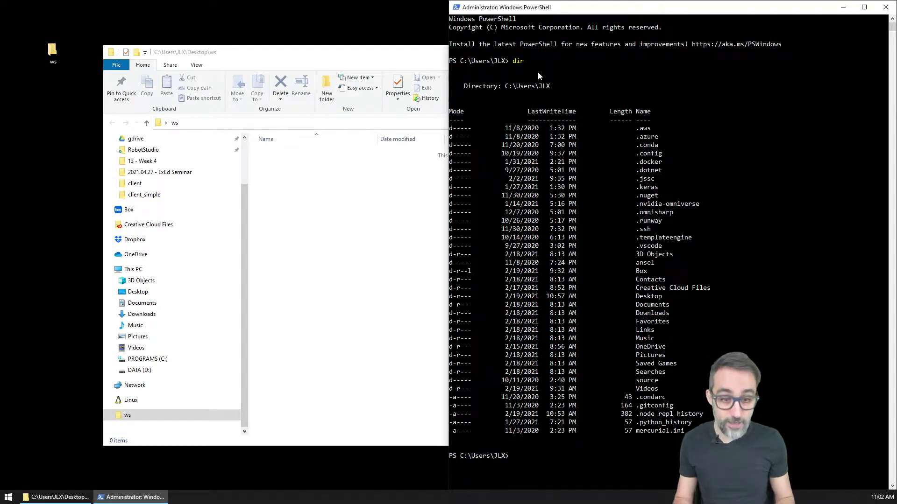
text(ls)
key(Return)
text(cd .\Desktop\)
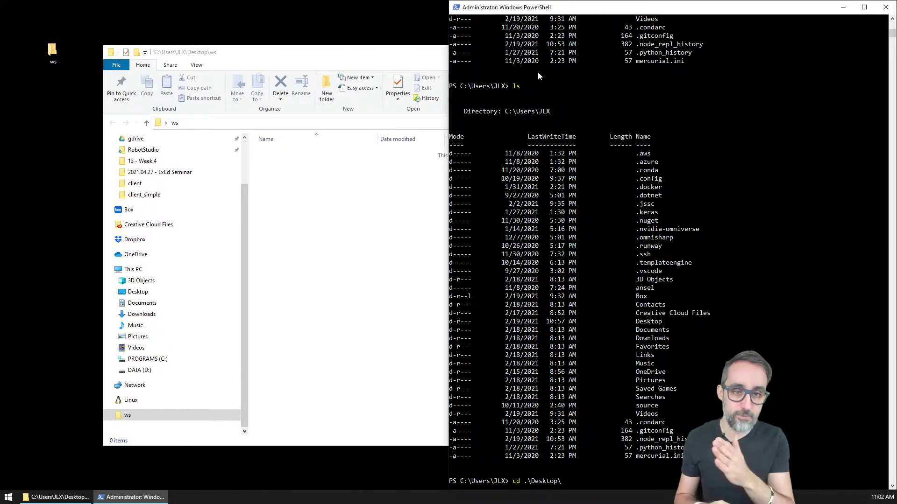
key(Return)
text(cd w)
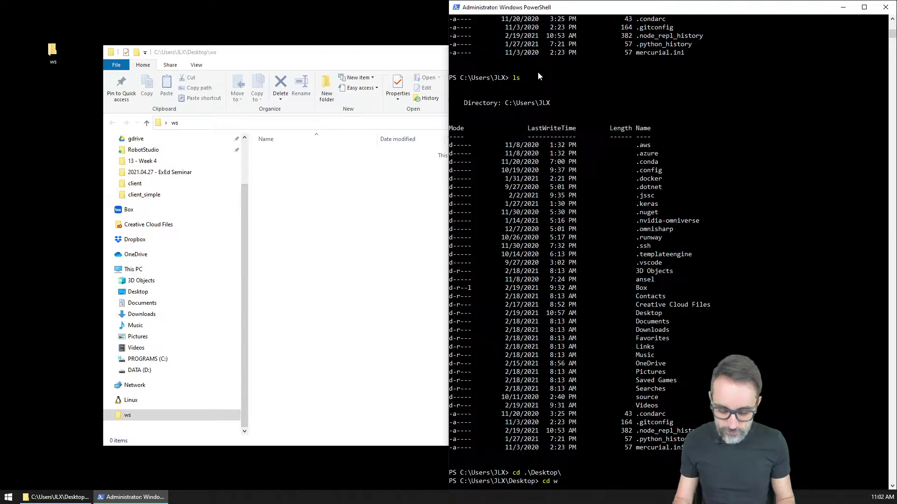
key(Tab)
key(Return)
text(..)
List Desktop, re-enter ws, clear the console and confirm ws is empty
key(Return)
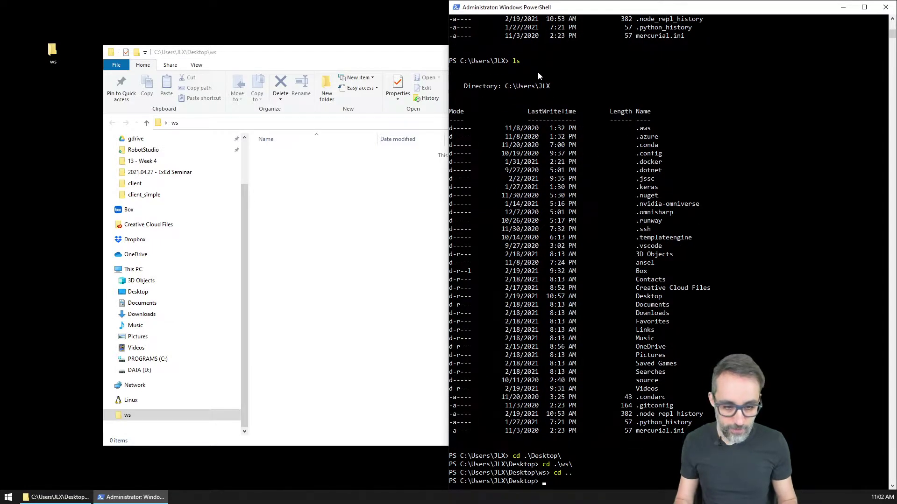
text(ls)
key(Return)
text(cd ws)
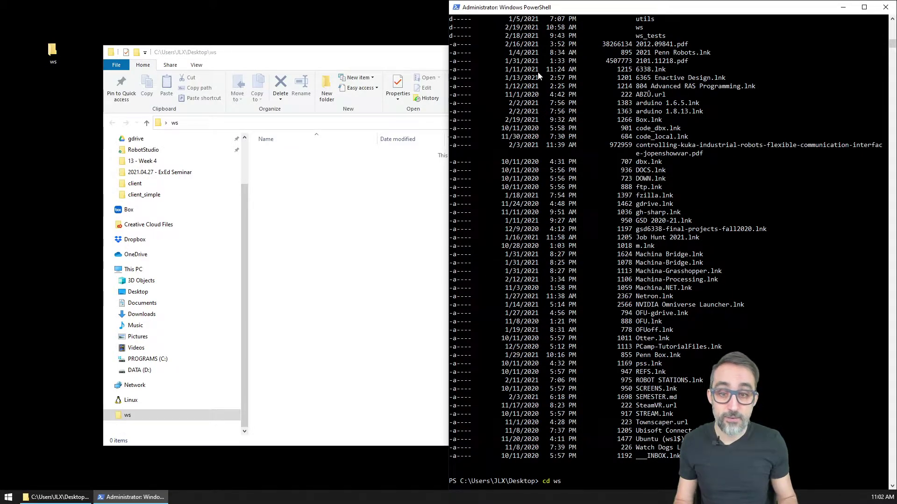
key(Return)
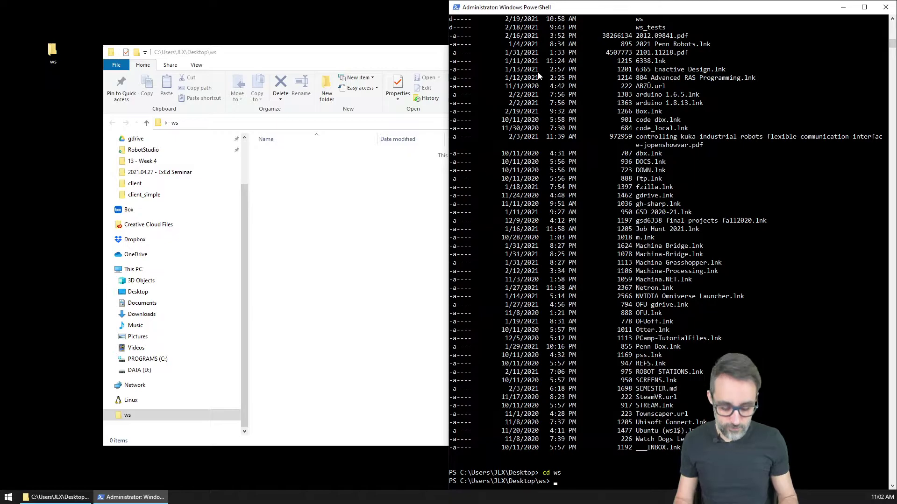
text(cls)
key(Return)
text(ls)
key(Return)
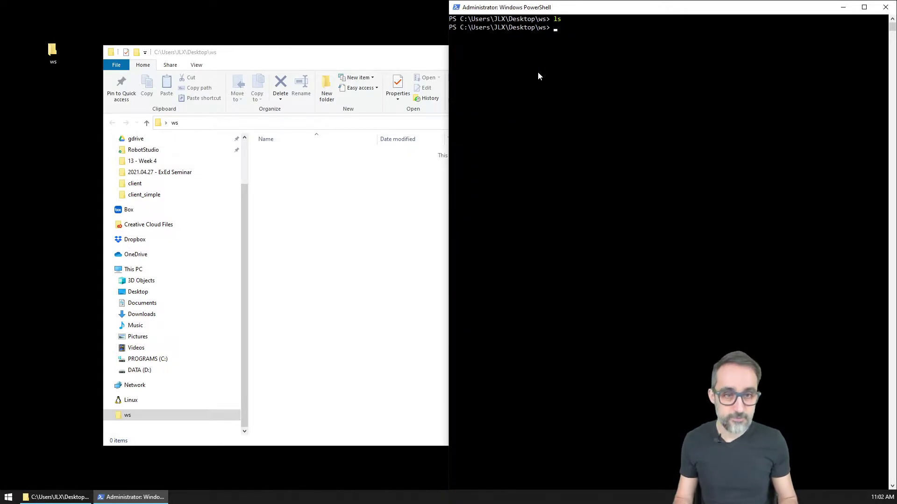
Re-list the ws folder and narrow the folder window beside the console
click(361, 228)
drag(541, 55, 476, 75)
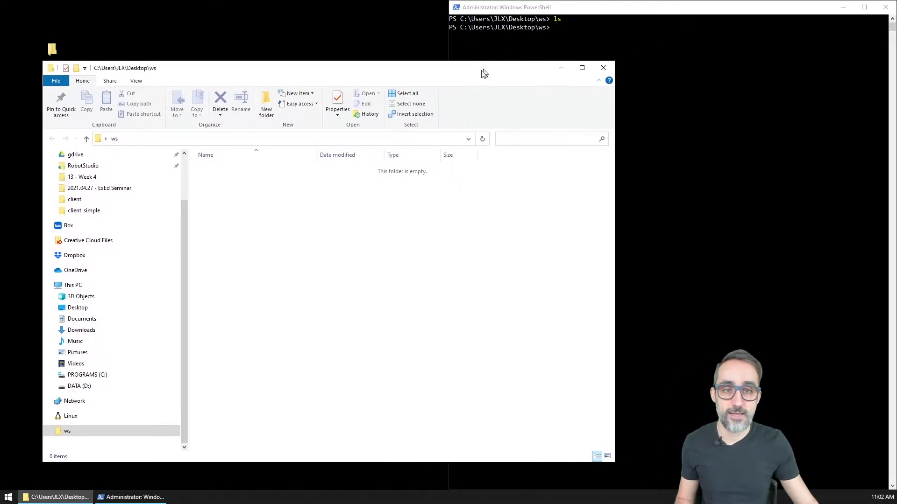
click(576, 46)
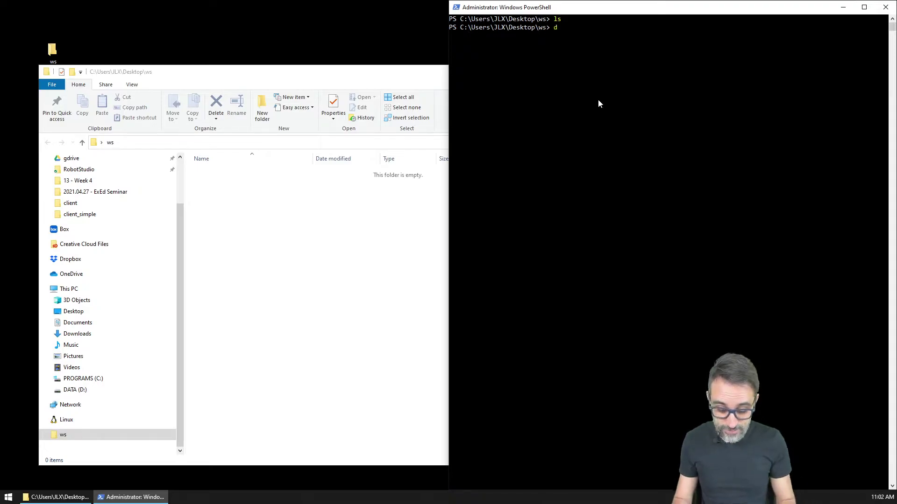
text(dir)
key(Return)
click(350, 238)
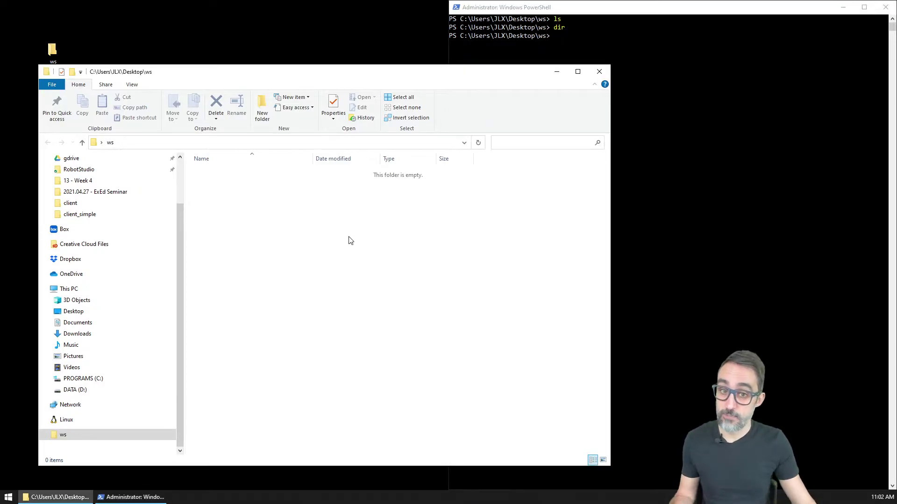
drag(608, 90, 414, 90)
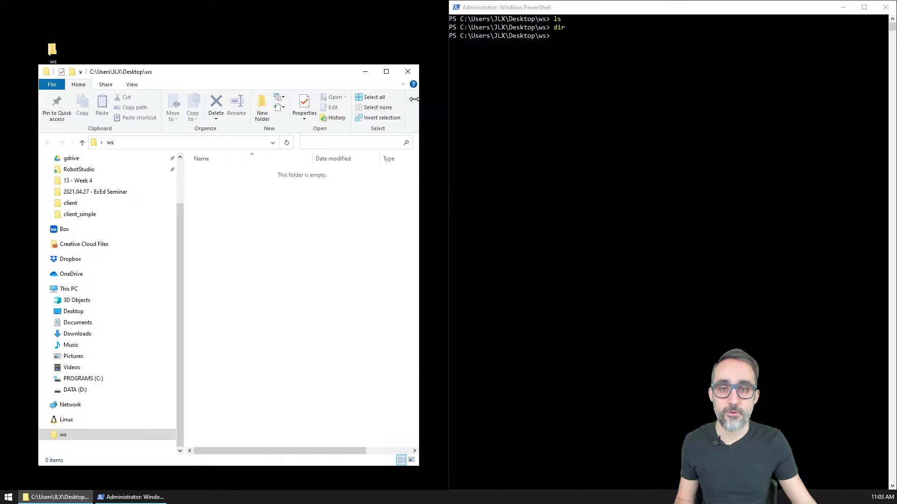
drag(330, 77, 303, 96)
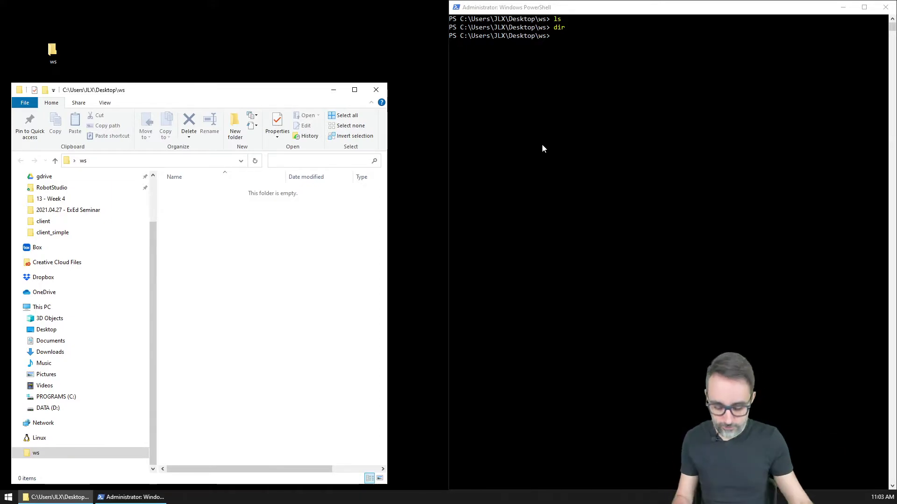
Create the server-echo folder, enter it and list its empty contents
click(542, 147)
text(md)
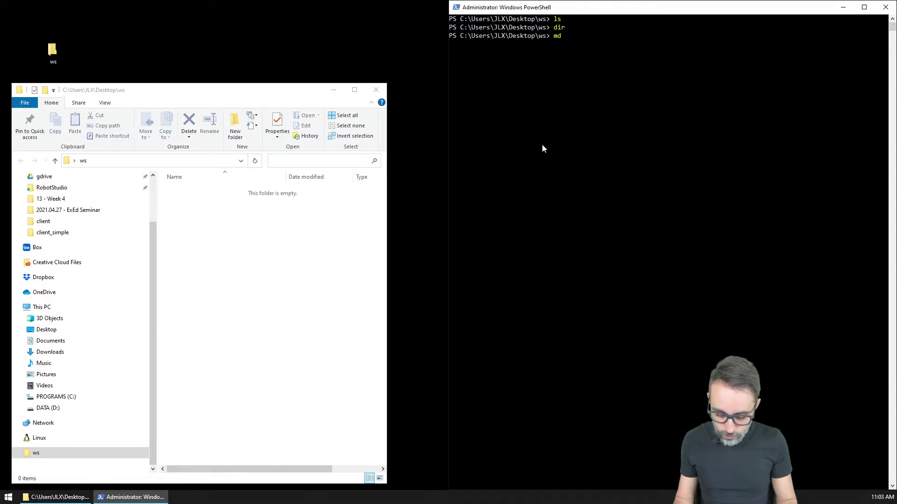
text( server)
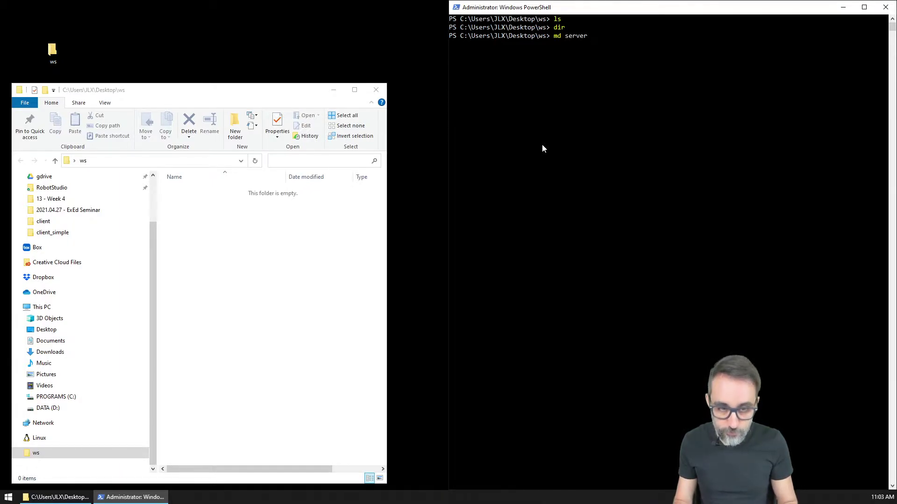
text(-echo)
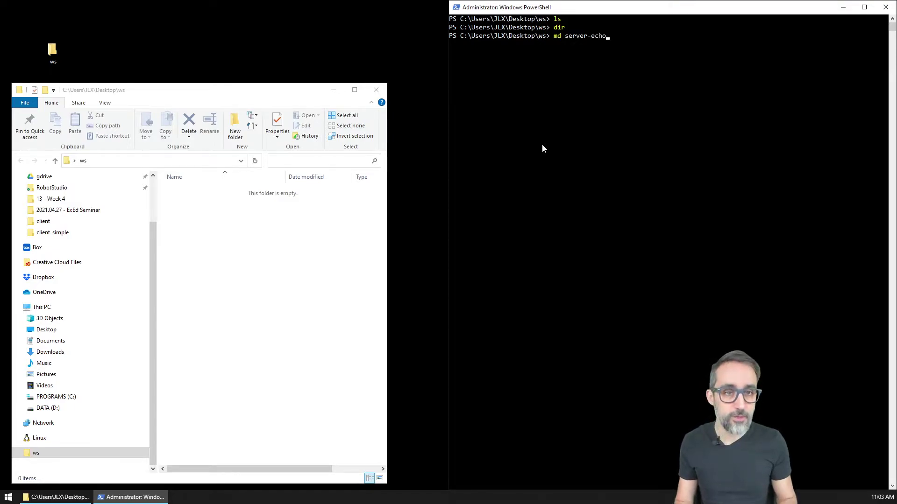
key(Return)
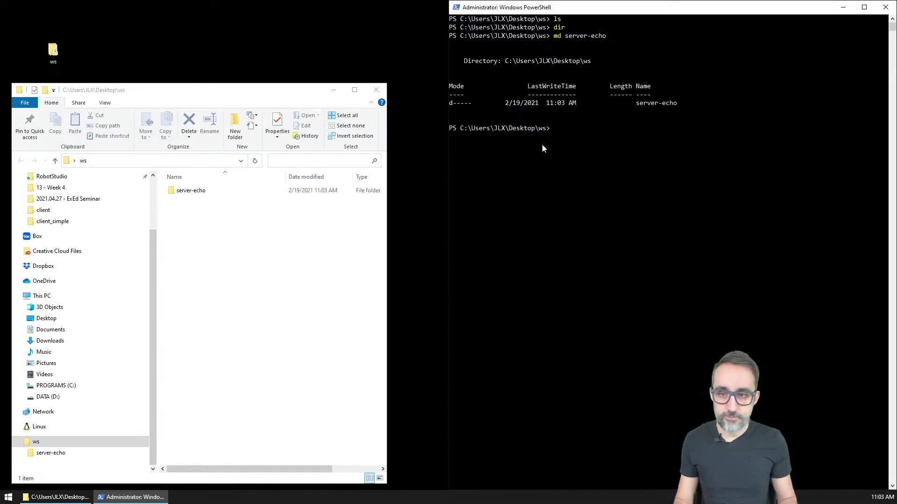
text(cd )
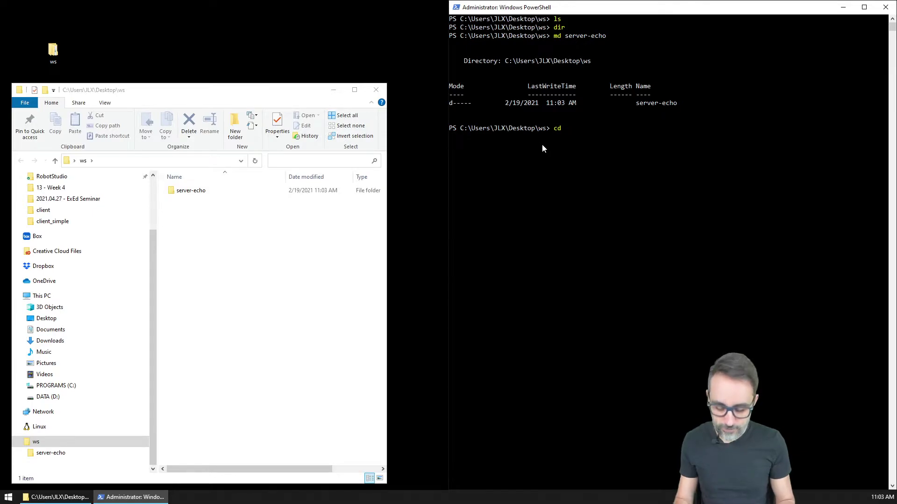
text(ser)
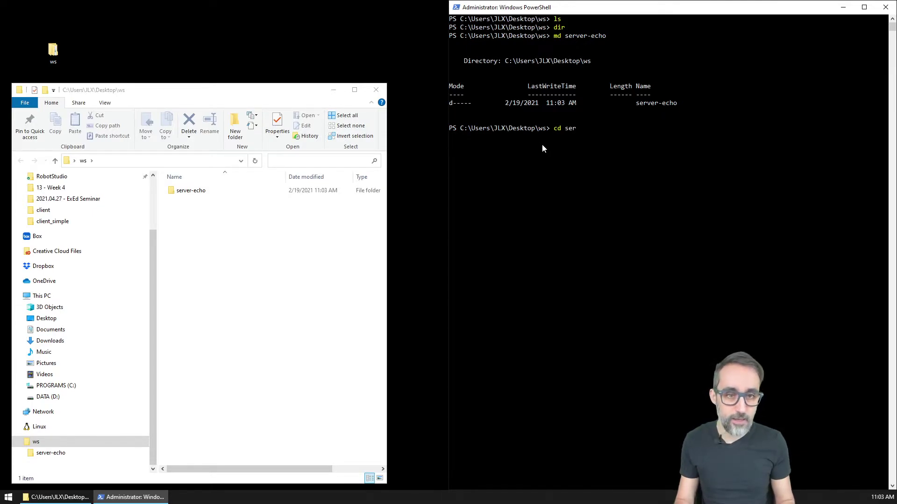
key(Tab)
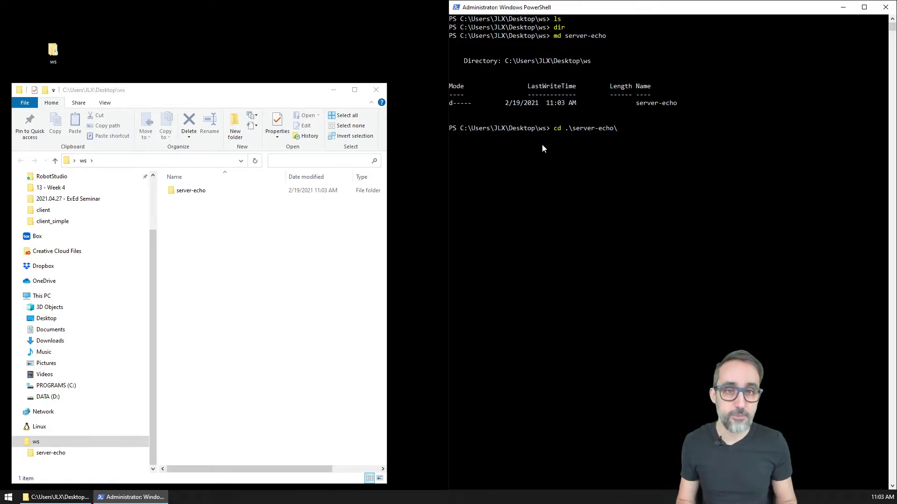
key(Return)
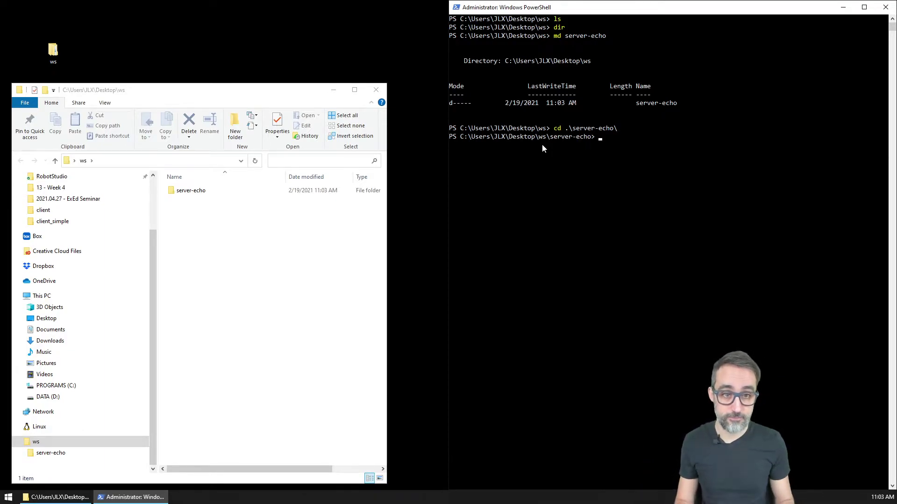
text(ls)
key(Return)
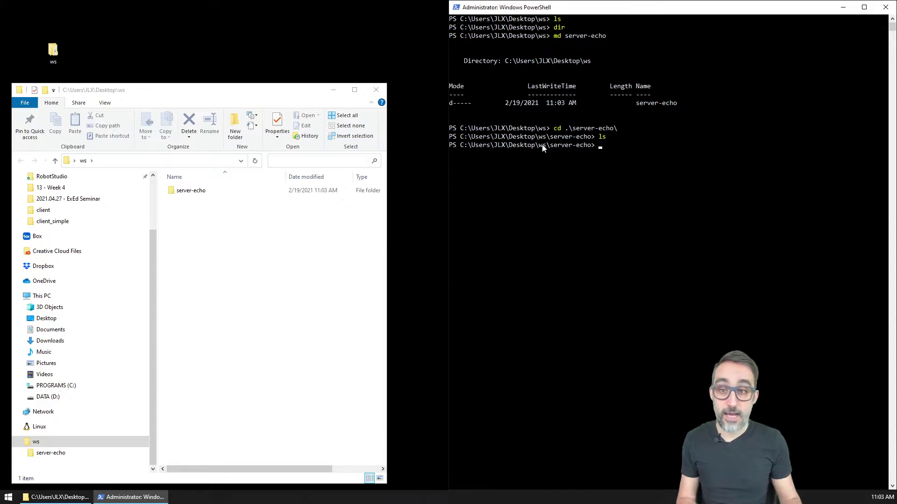
Open server-echo in File Explorer and begin an npm command in PowerShell
click(220, 211)
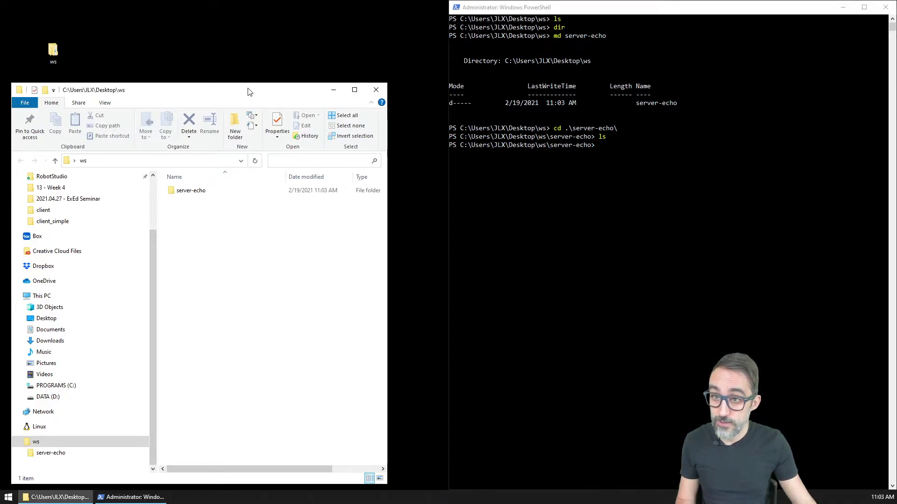
mouse_move(246, 89)
mouse_down()
mouse_move(255, 91)
mouse_move(256, 110)
mouse_up()
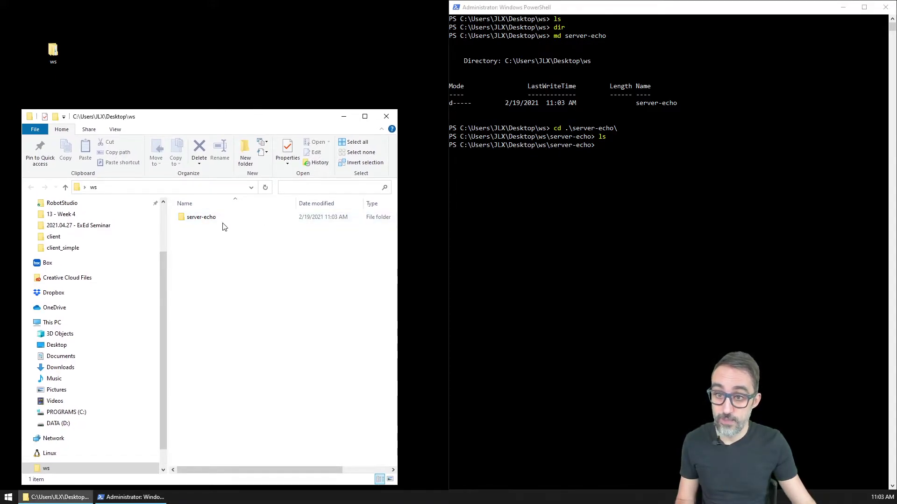
double_click(201, 216)
click(599, 209)
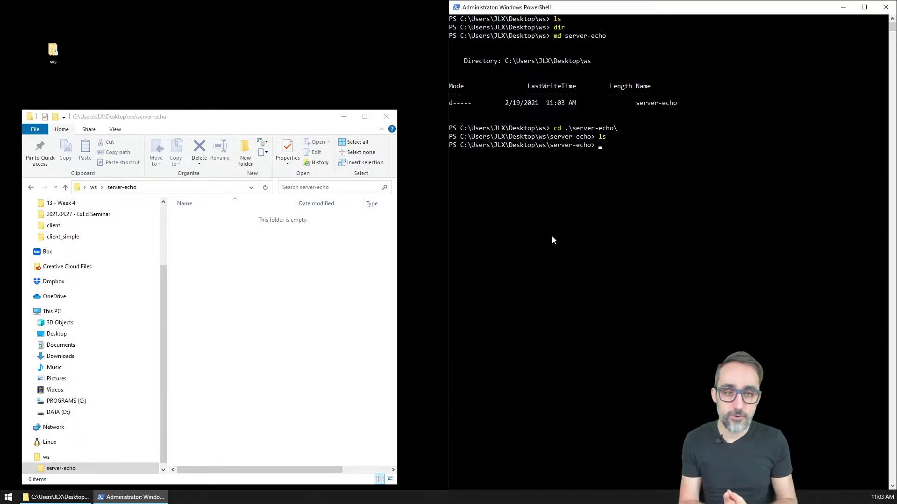
text(npm)
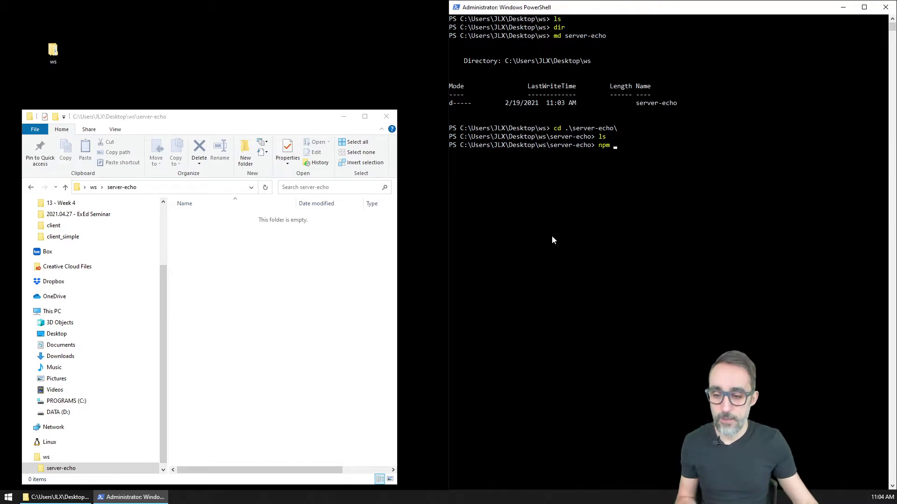
key(alt+Tab)
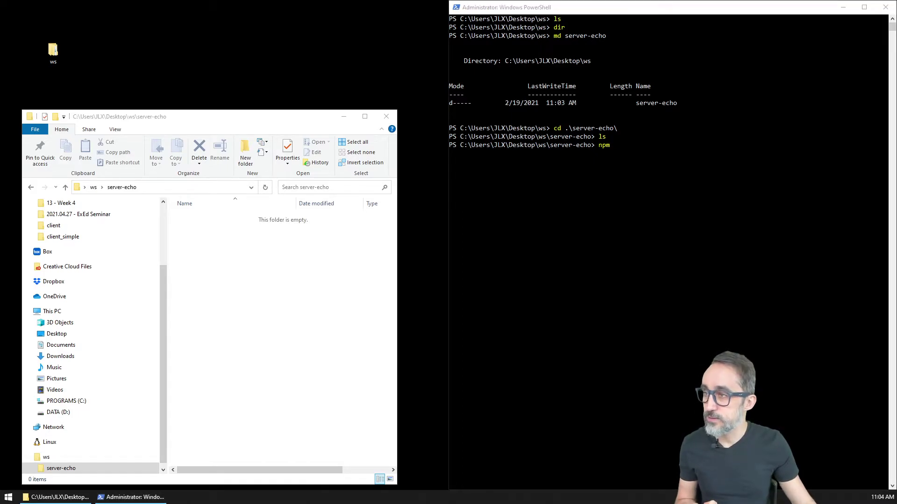
Reset Firefox zoom to 100% and search npmjs.com for ws
key(ctrl+0)
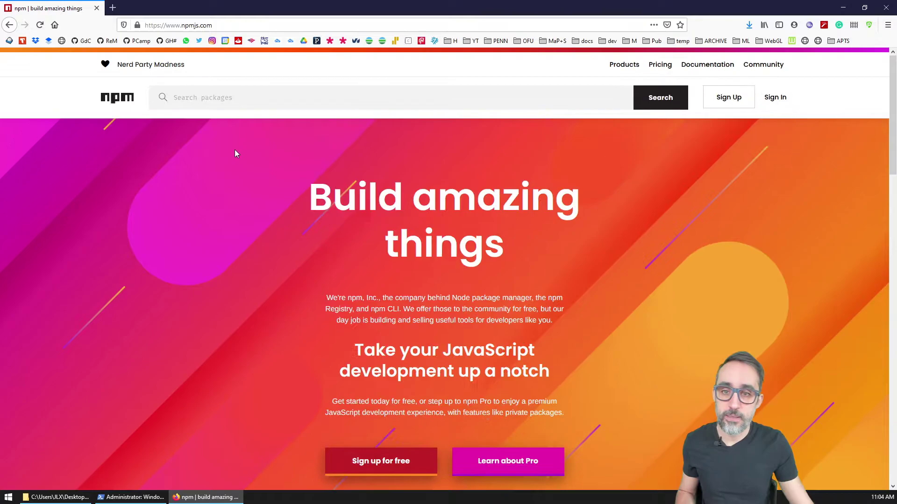
click(253, 98)
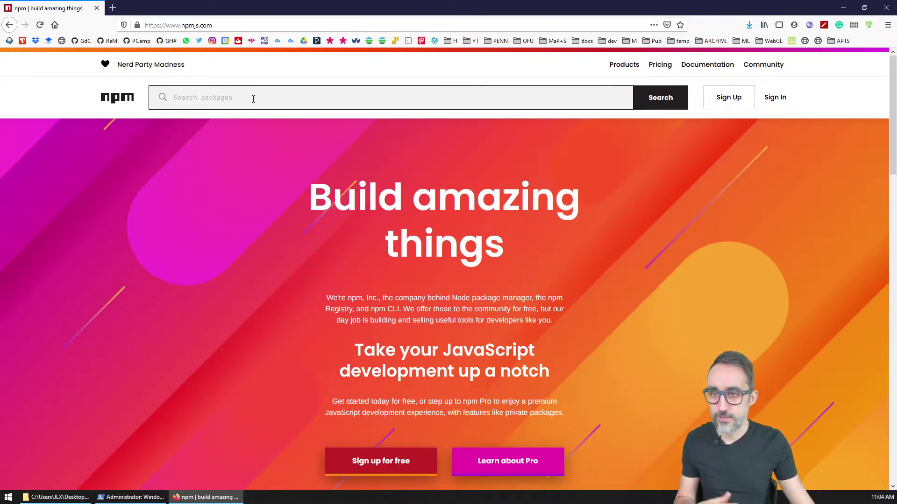
text(ws)
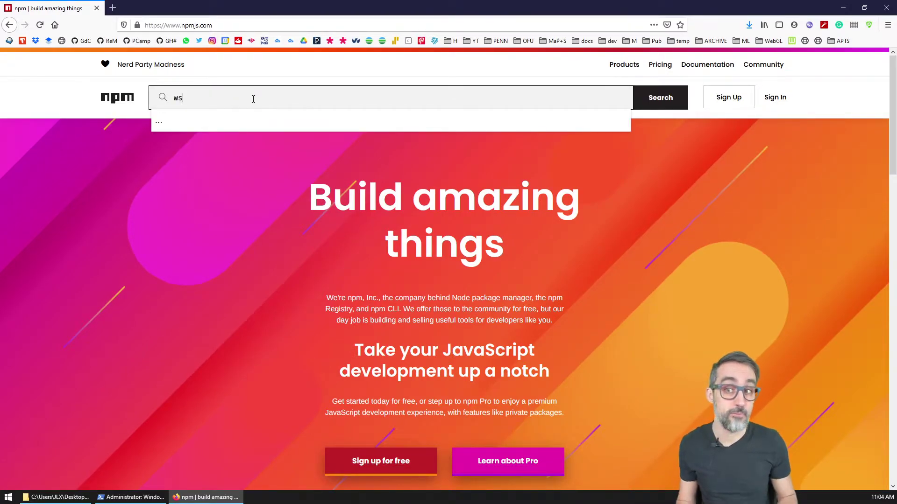
key(Return)
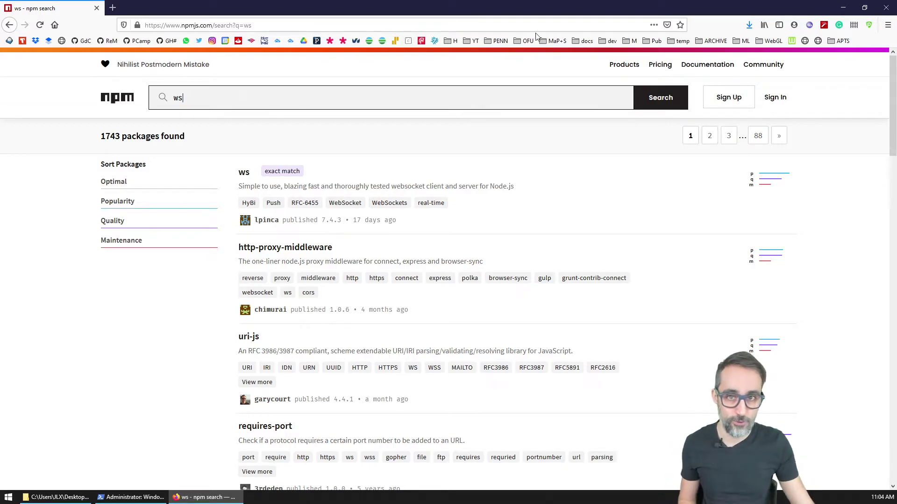
Run npm -v in PowerShell, which reports version 6.14.11
key(super+Down)
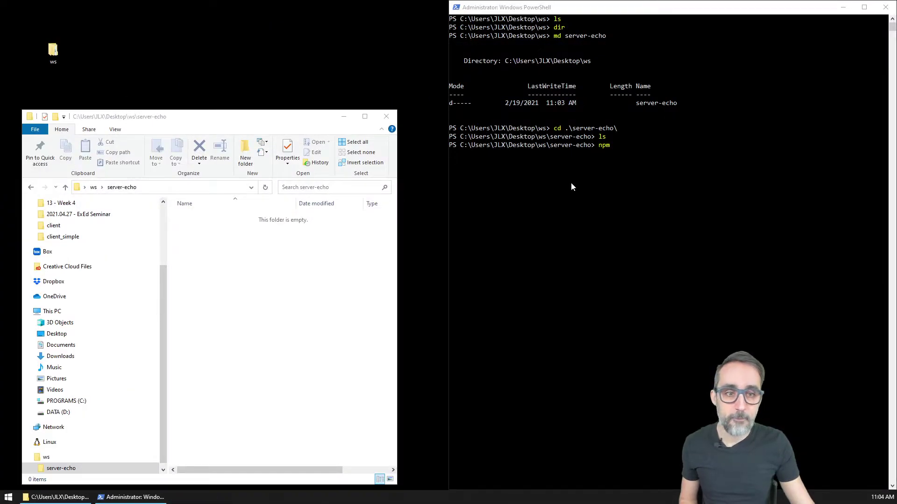
click(653, 197)
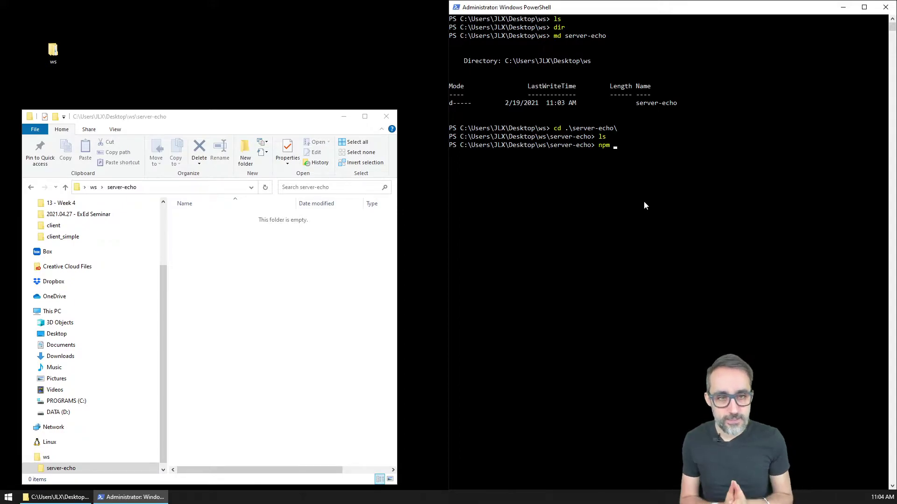
text(-v)
key(Return)
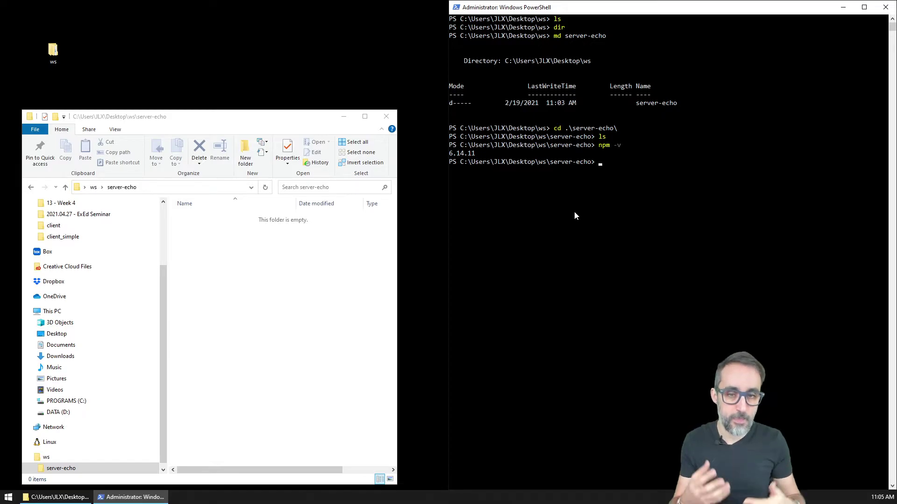
text(cls)
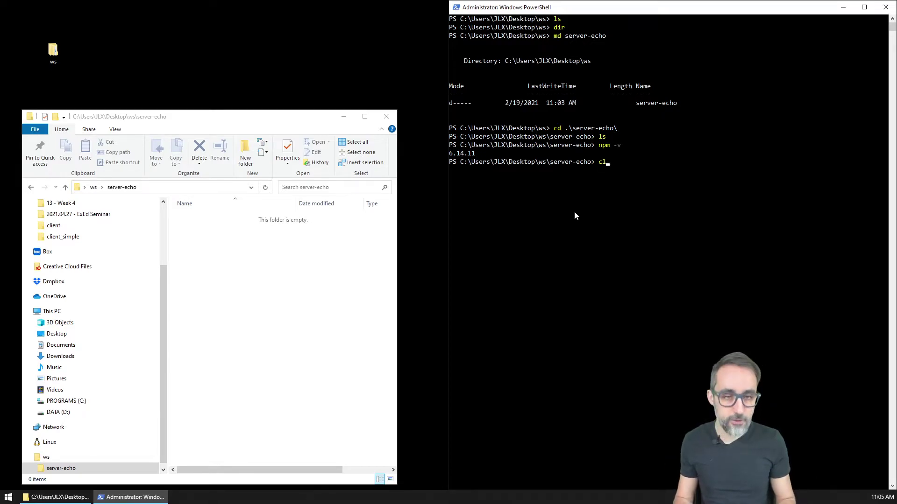
Clear the console, start npm init and keep the default name server-echo
key(Return)
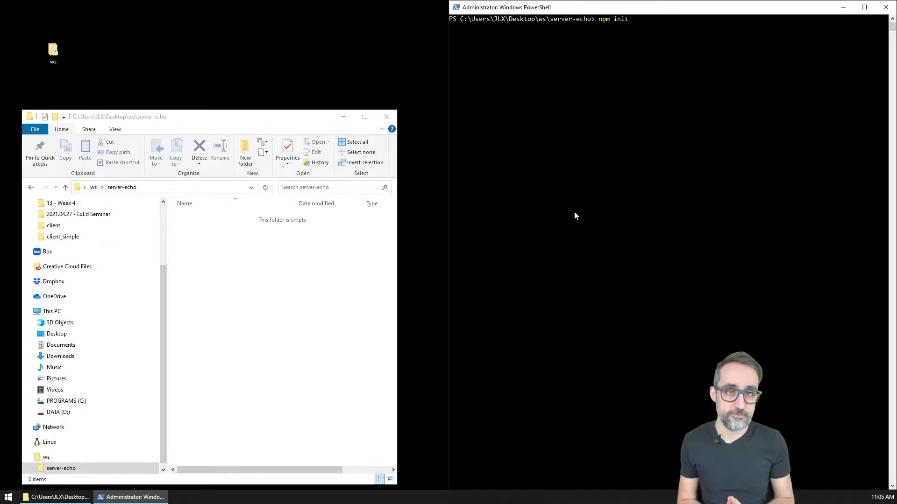
key(Return)
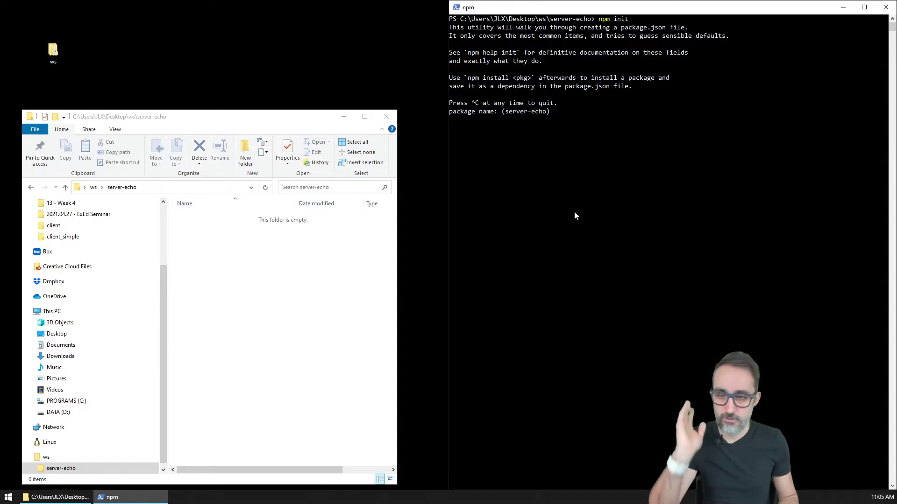
key(Return)
key(Return)
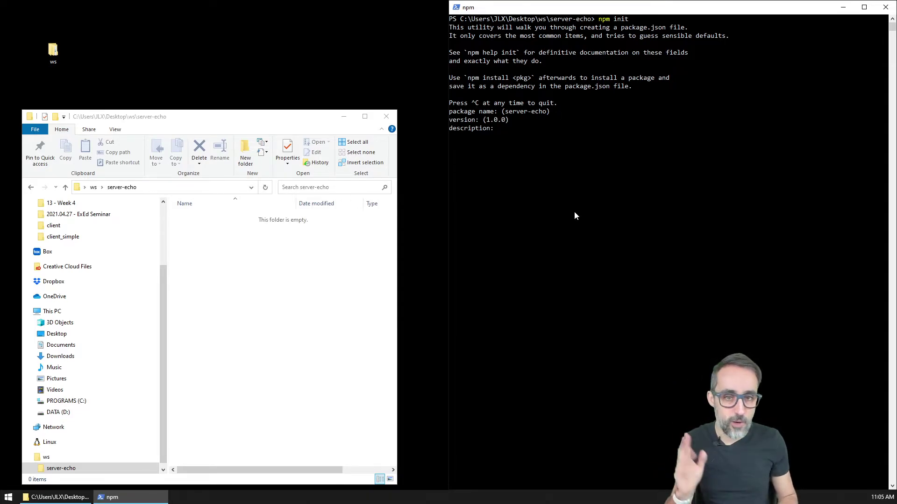
text(Some )
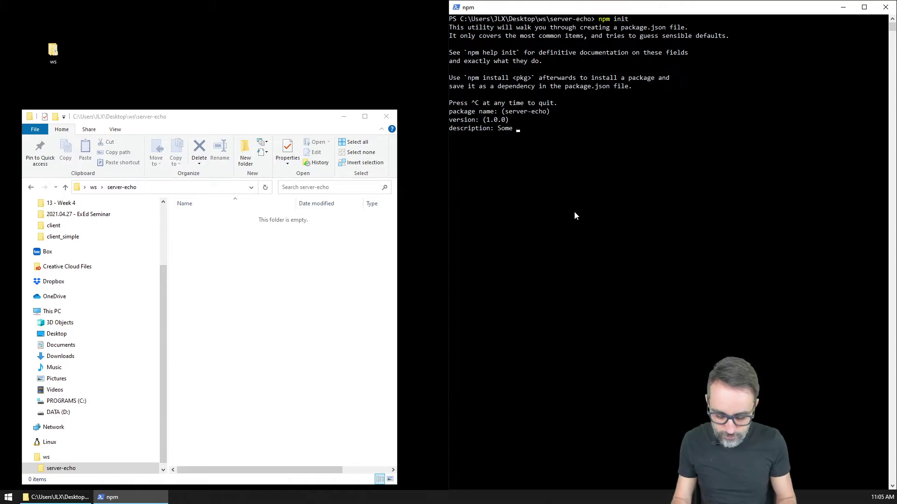
text(nice text here)
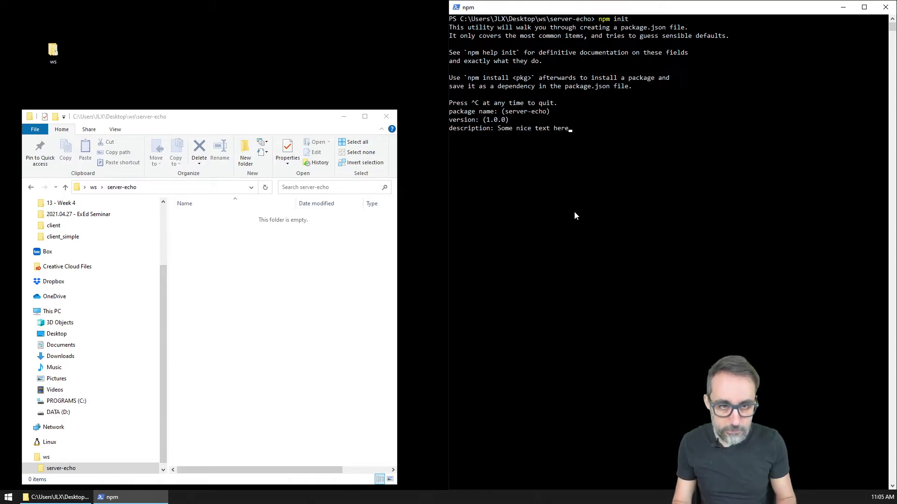
Set description 'Some nice text here' and entry point server.js, leaving other fields blank
key(Return)
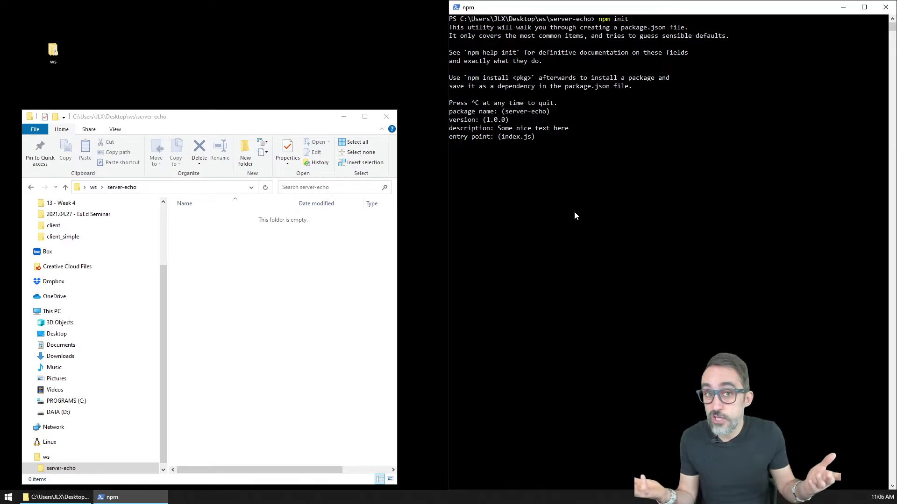
text(server)
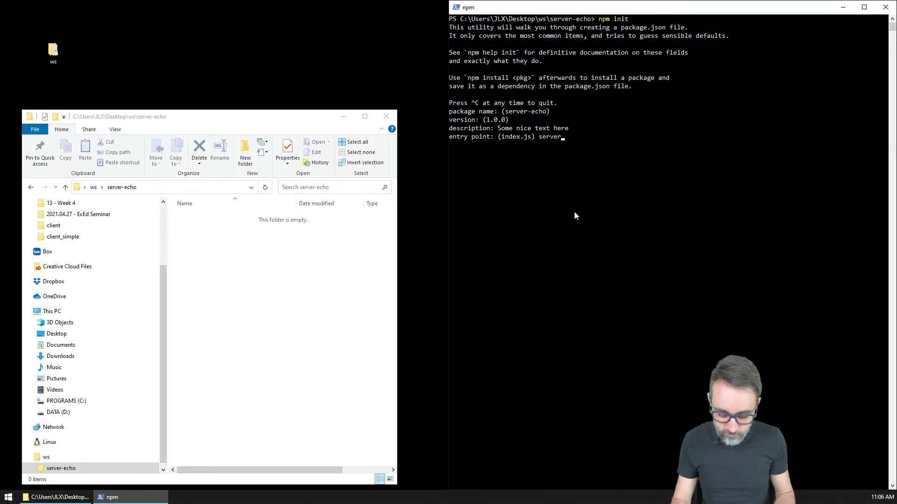
text(.js)
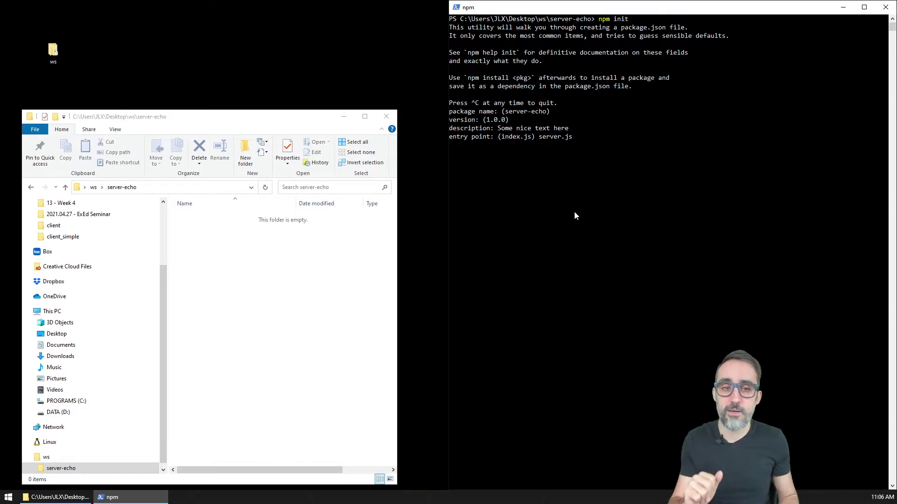
key(Return)
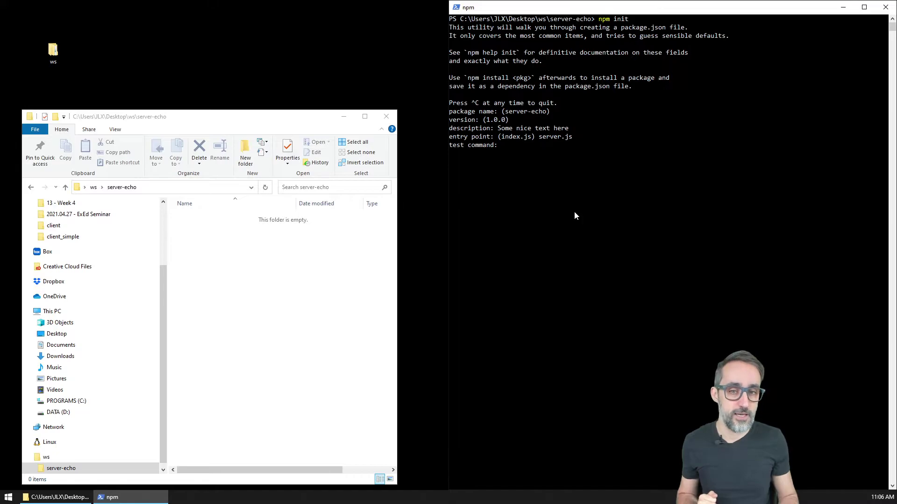
key(Return)
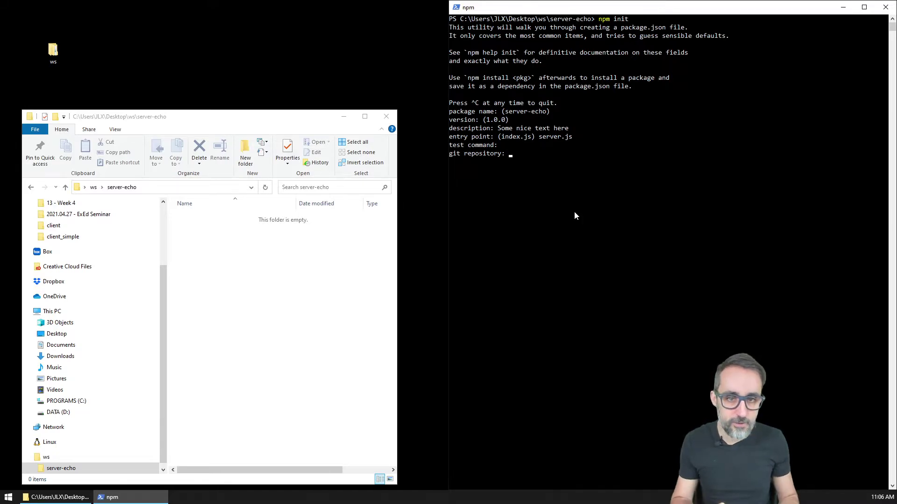
key(Return)
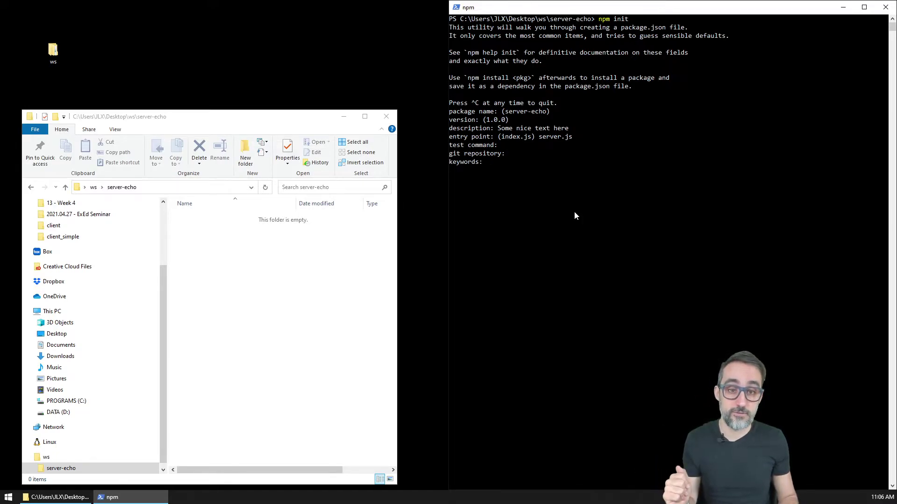
key(Return)
key(Return)
key(Return)
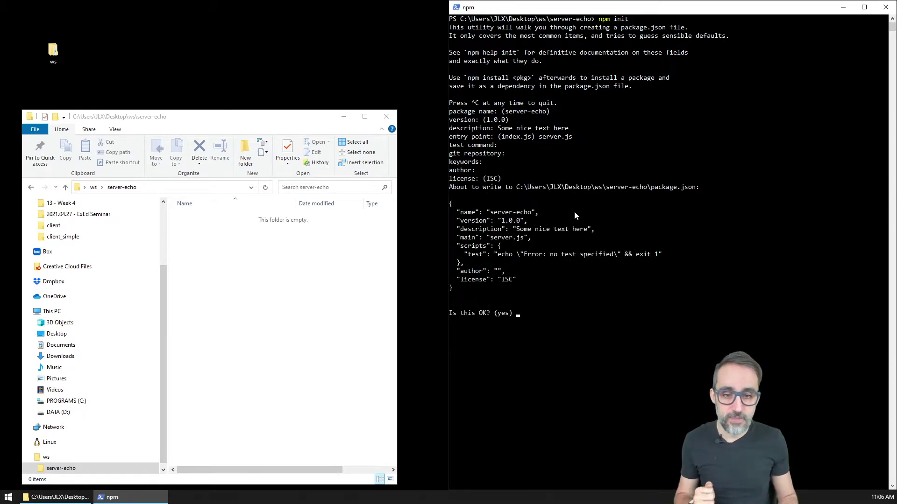
Confirm writing package.json, then widen File Explorer to show its 227-byte size and select it
key(Return)
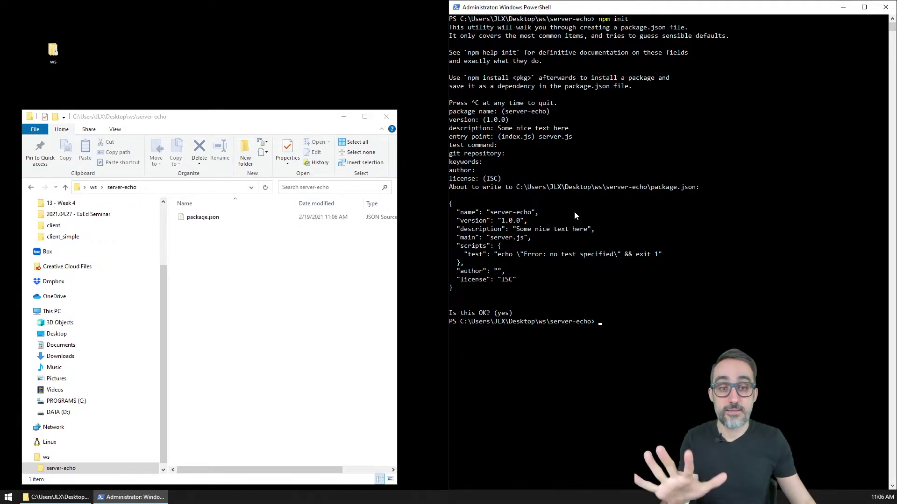
click(228, 273)
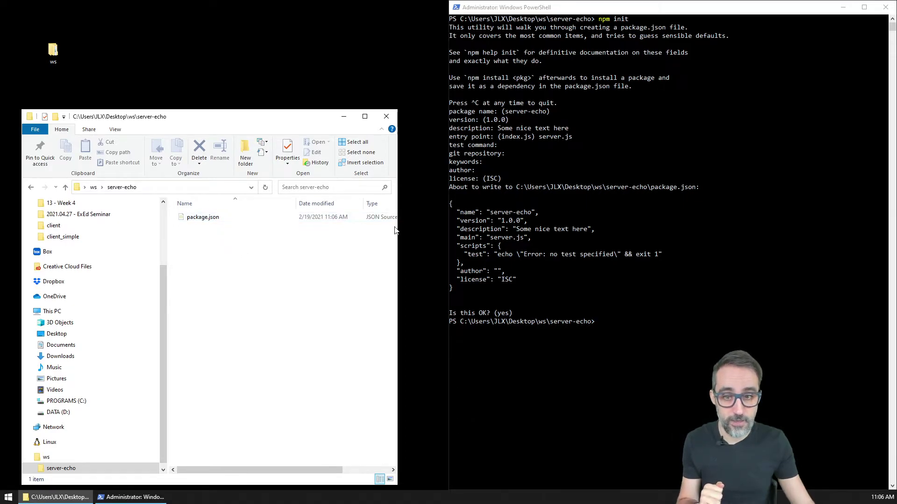
drag(398, 226, 435, 226)
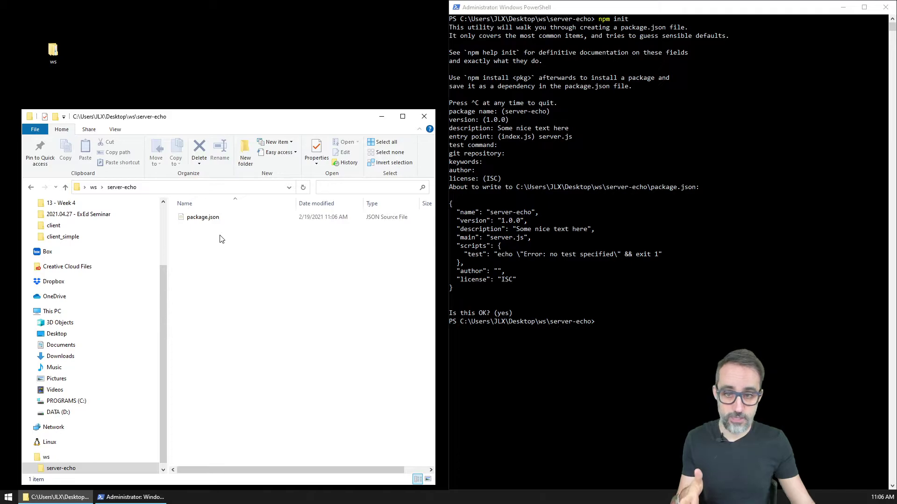
click(211, 217)
key(alt+Tab)
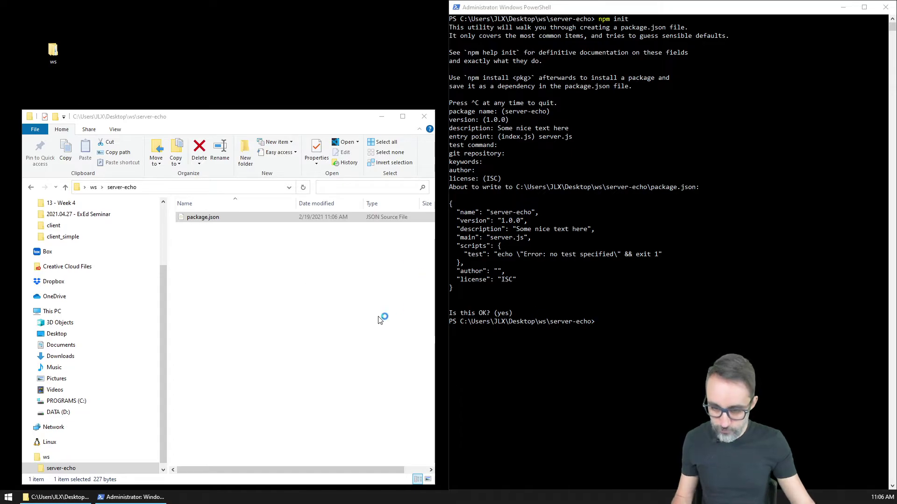
Launch Visual Studio Code and drag package.json from File Explorer into it
click(8, 497)
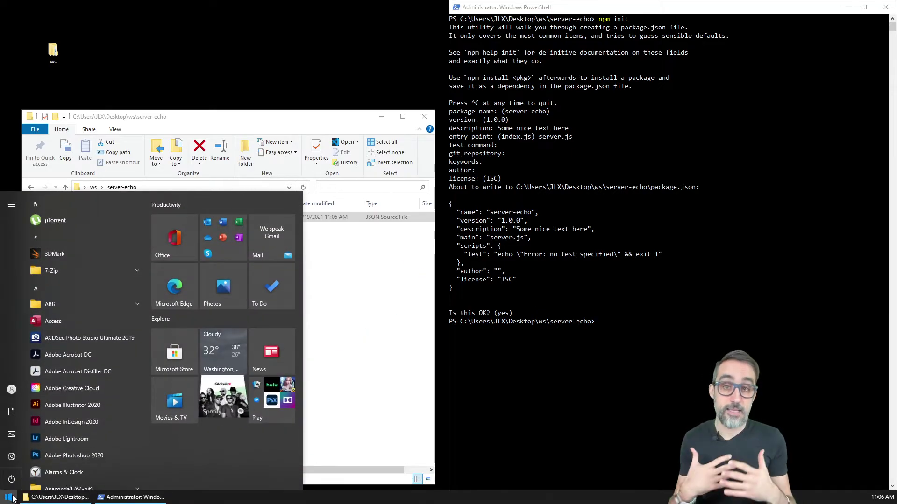
text(code)
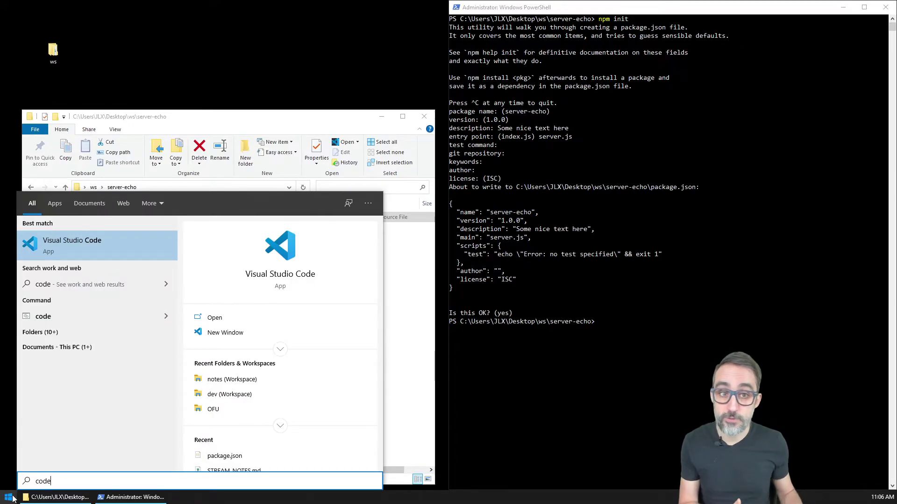
key(Return)
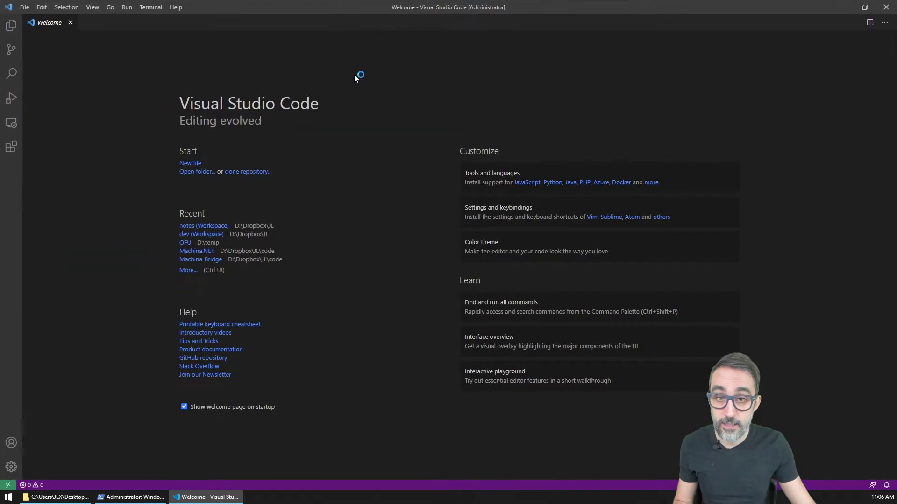
drag(354, 7, 547, 59)
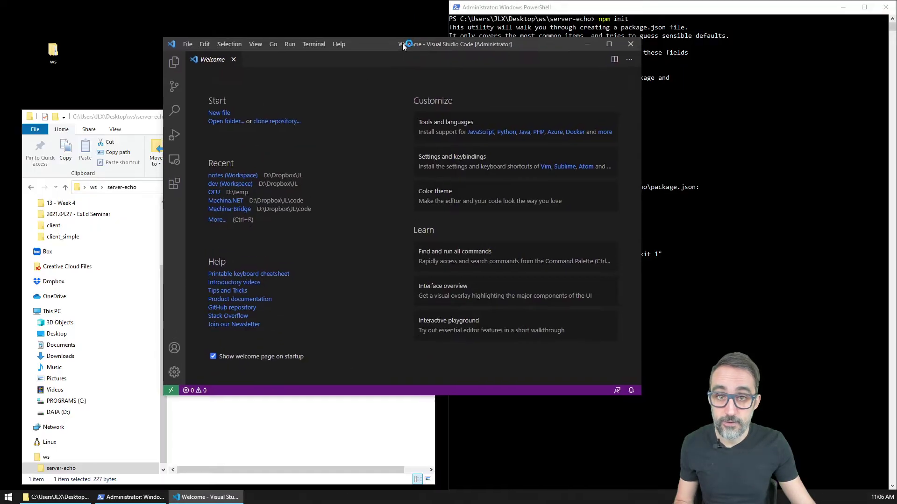
drag(203, 217, 456, 211)
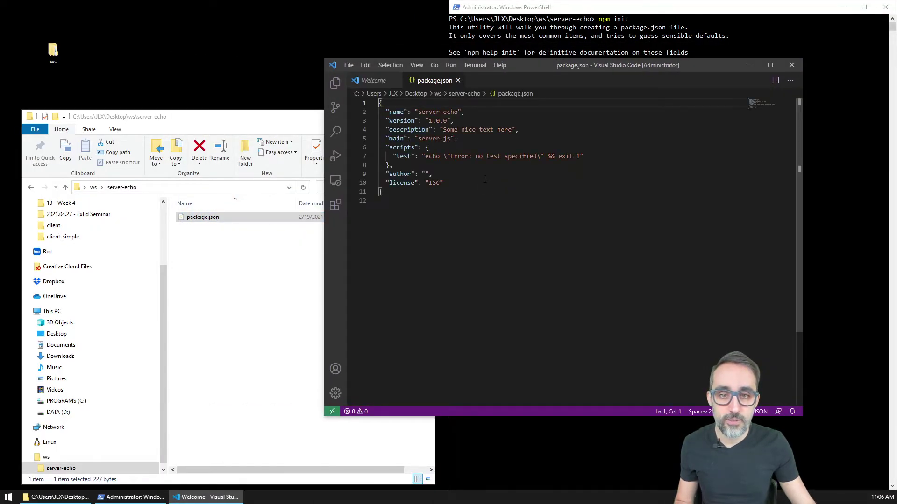
scroll(525, 176, up, 2)
scroll(526, 175, up, 1)
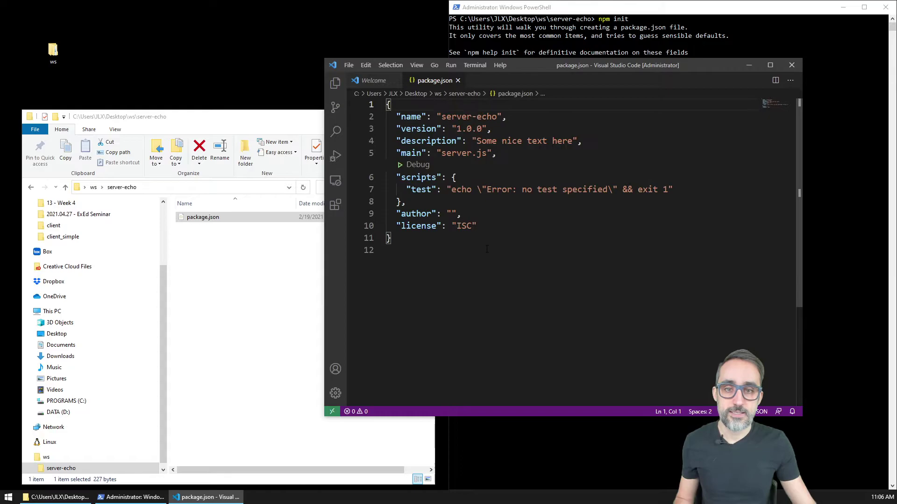
scroll(526, 176, up, 1)
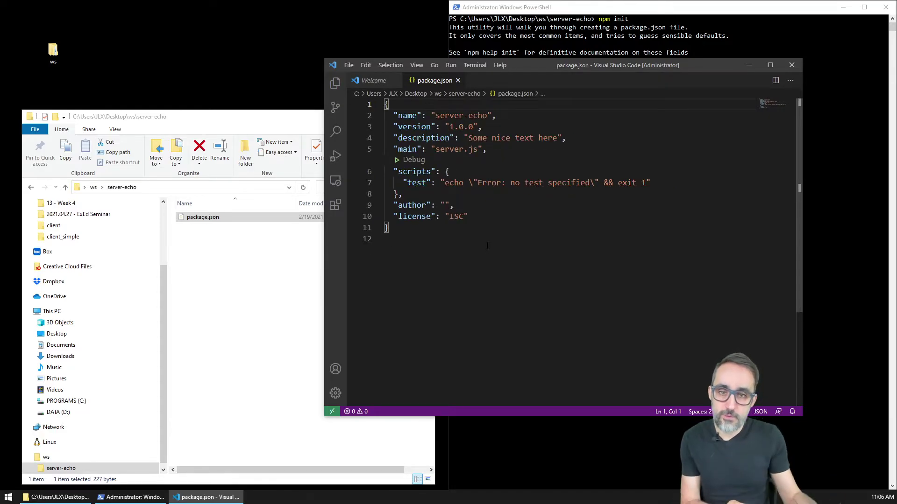
Review the package.json contents and move the editor window further left
click(487, 246)
drag(397, 228, 376, 100)
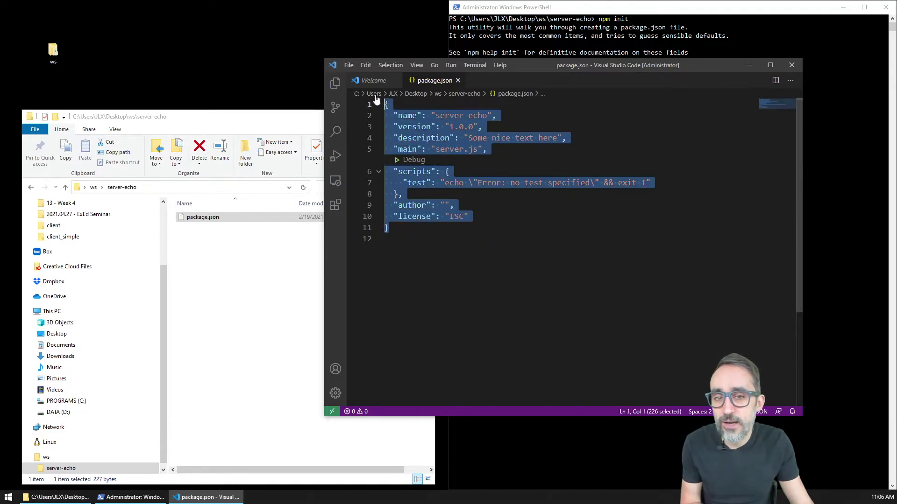
click(439, 260)
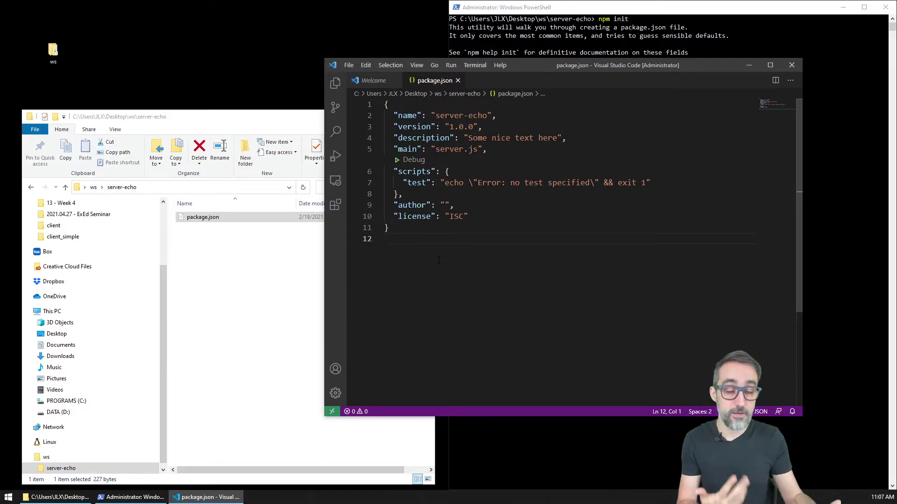
drag(556, 70, 450, 82)
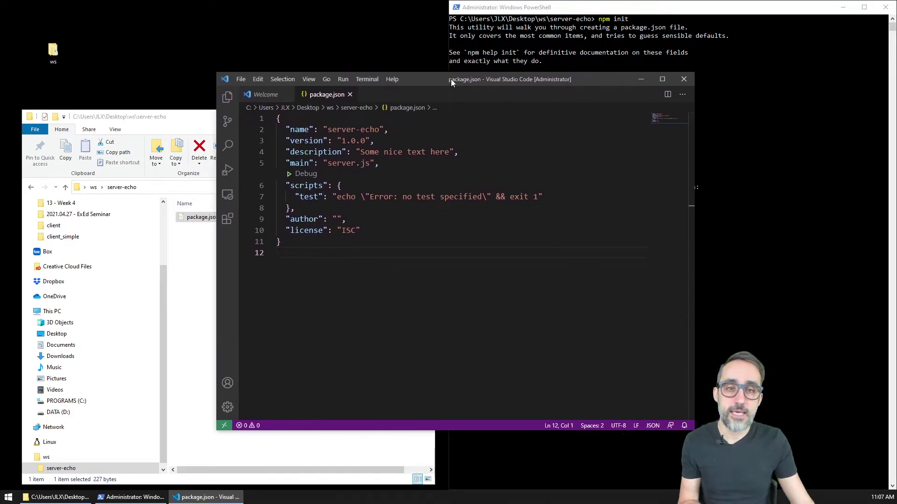
click(521, 25)
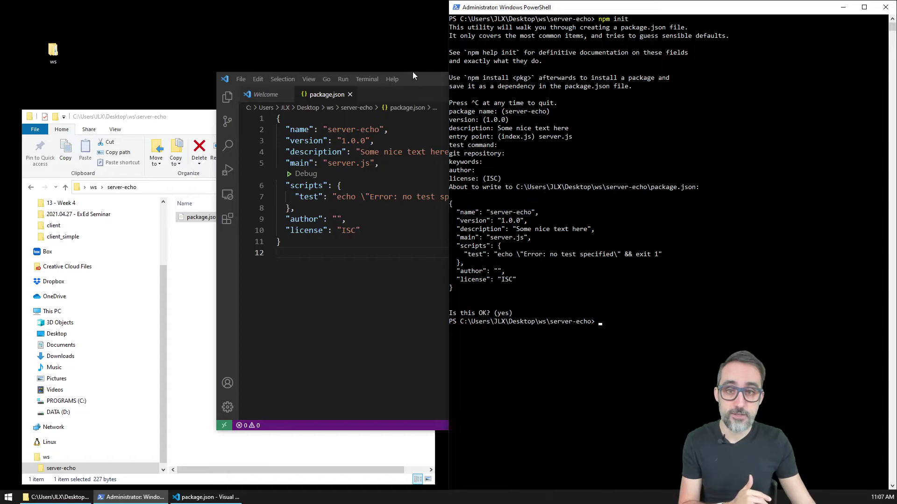
Open the ws package page from the npmjs.com search results in Firefox
drag(412, 75, 337, 70)
key(alt+Tab)
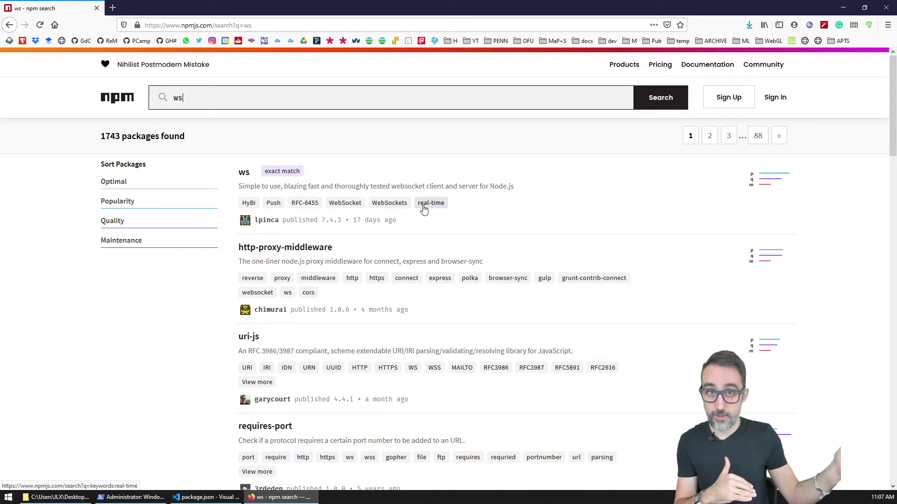
click(245, 178)
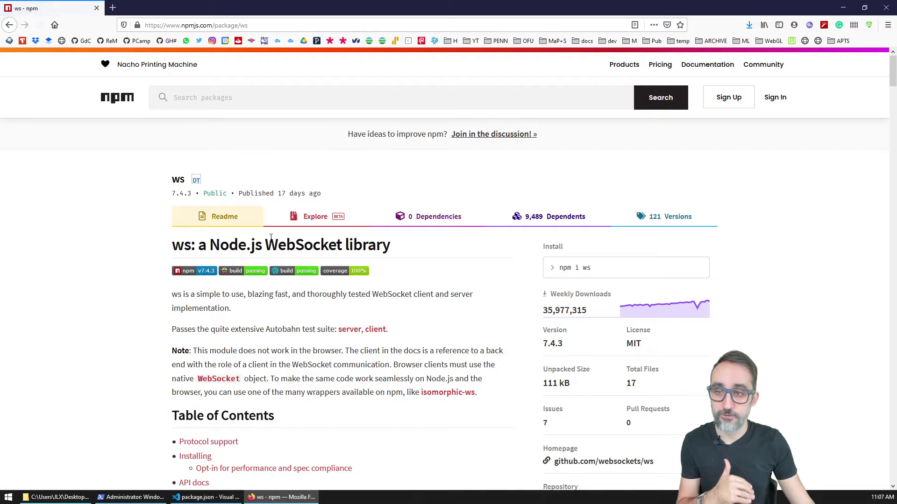
scroll(337, 280, down, 2)
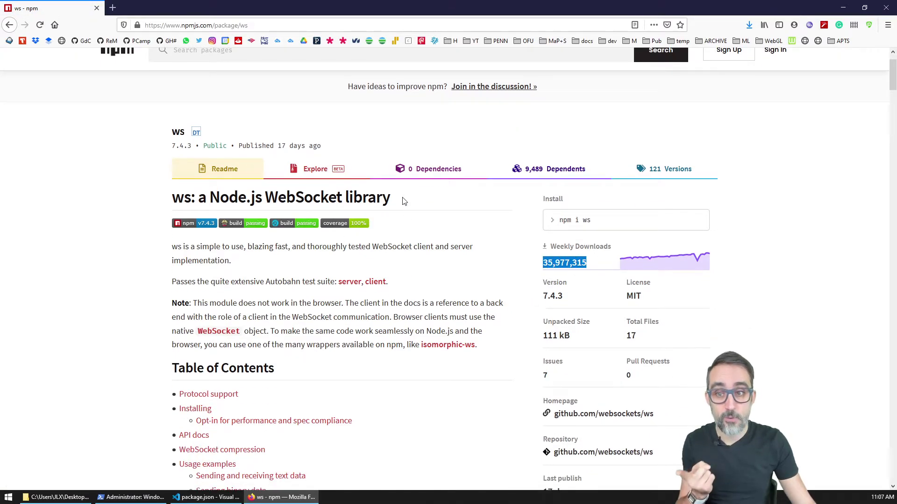
Read the ws WebSocket library page, version 7.4.3, and its 'npm i ws' install command
drag(393, 198, 267, 198)
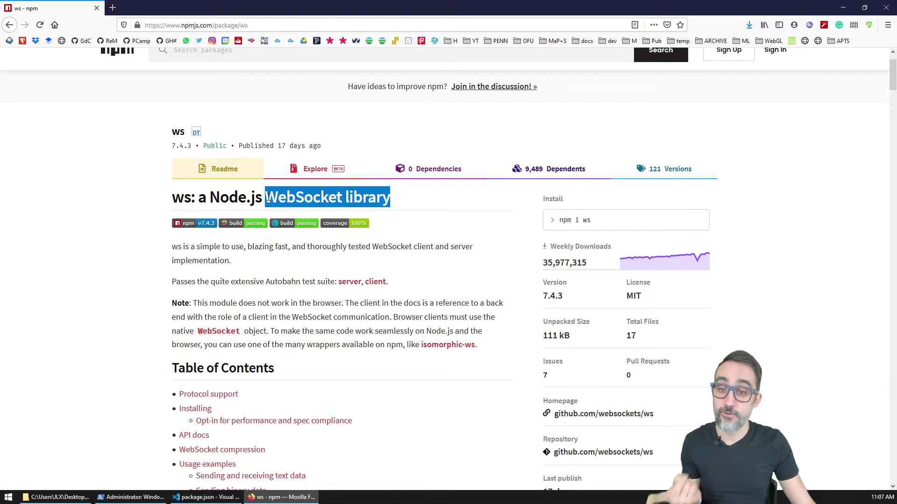
double_click(182, 198)
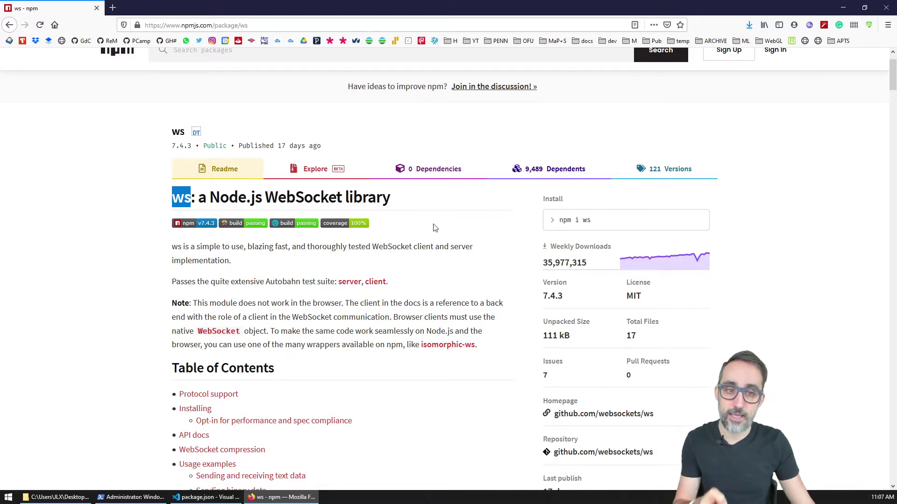
click(570, 224)
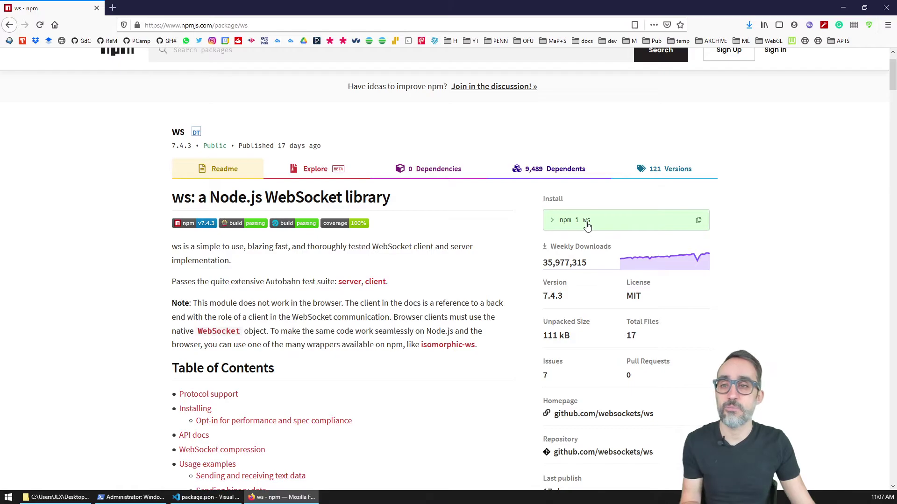
key(super+Down)
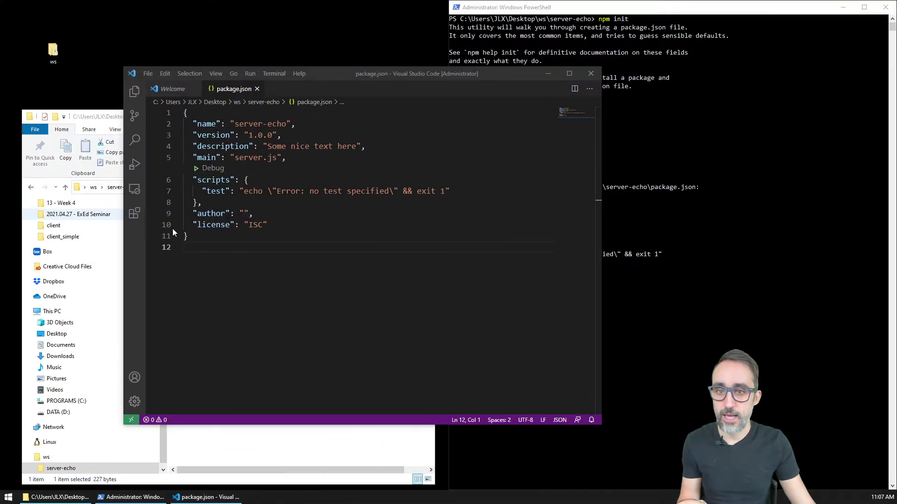
click(576, 218)
Close VS Code's Welcome tab and run 'npm i ws' in PowerShell to add ws ^7.4.3
drag(375, 73, 302, 66)
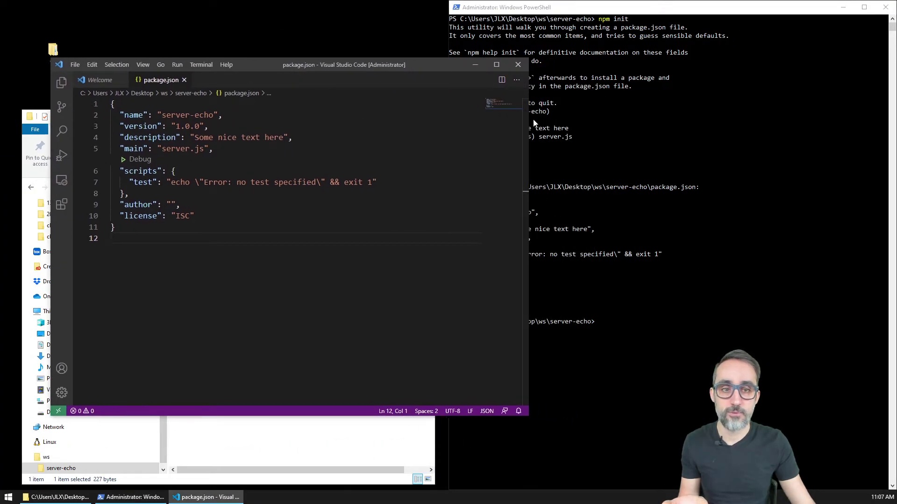
drag(527, 119, 430, 129)
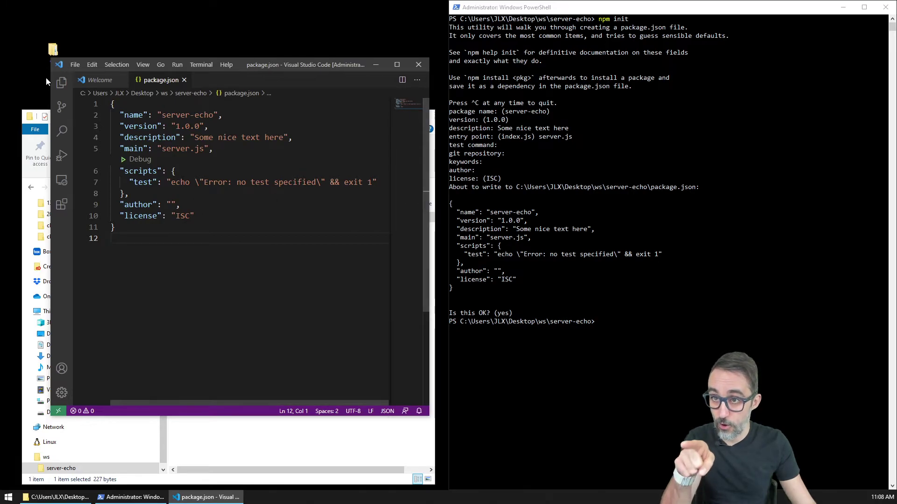
middle_click(98, 79)
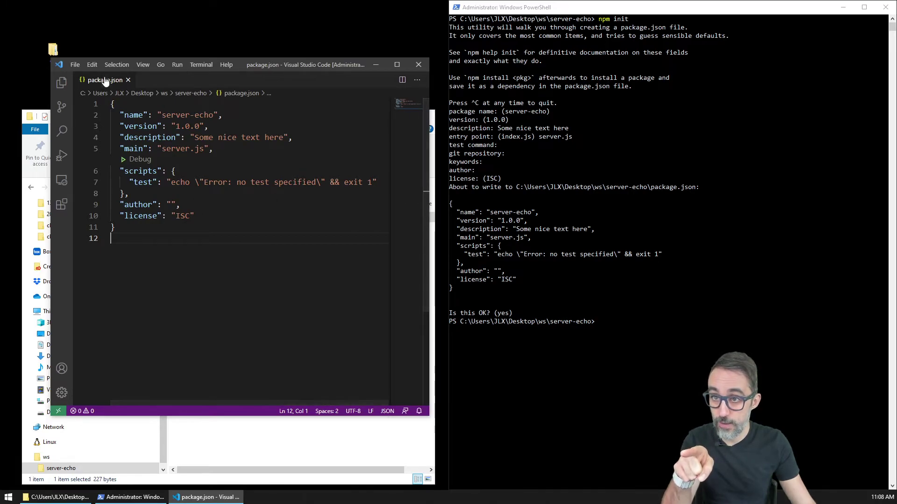
click(599, 303)
text(npm)
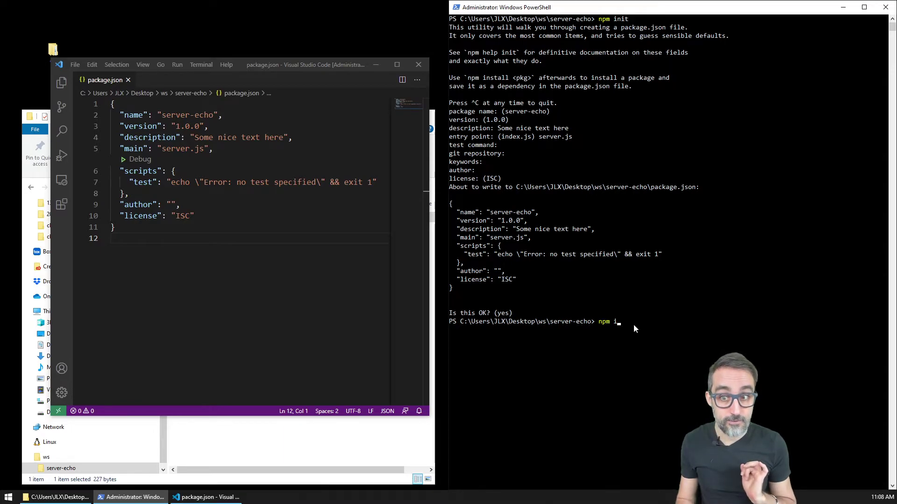
text(i ws)
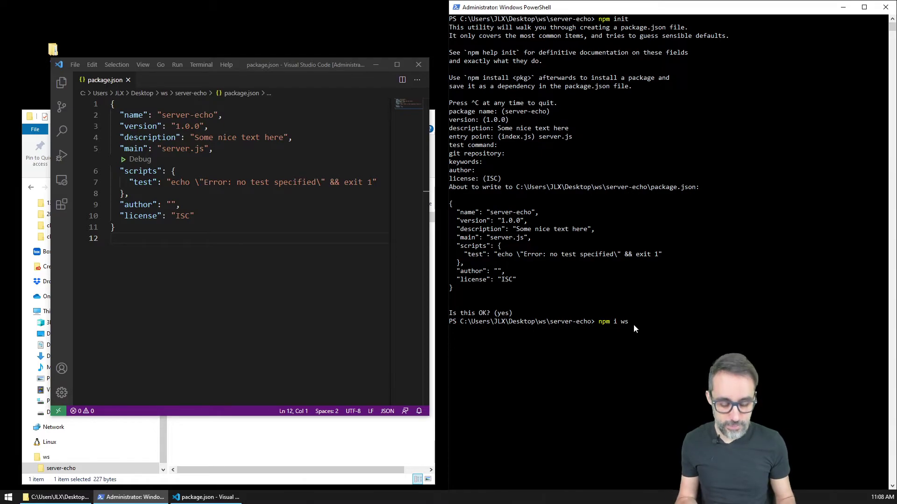
key(Return)
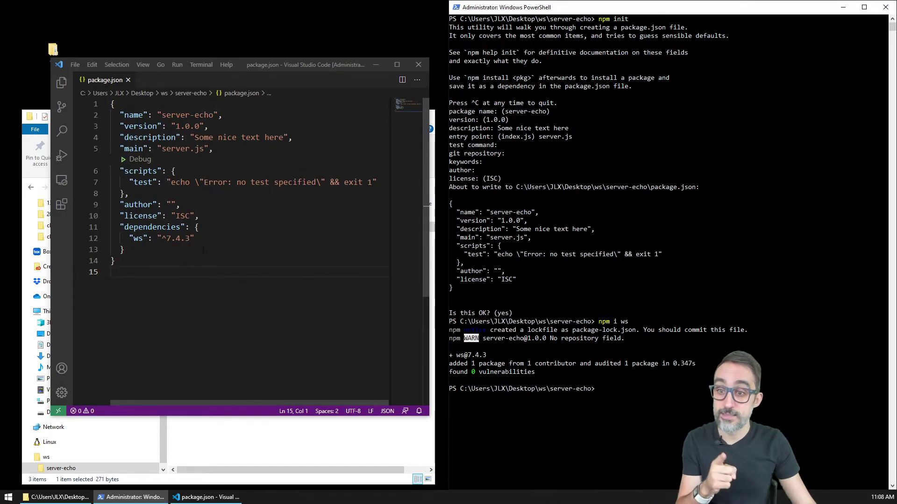
Inspect the package.json dependencies block showing the ws key at version ^7.4.3
drag(124, 250, 102, 230)
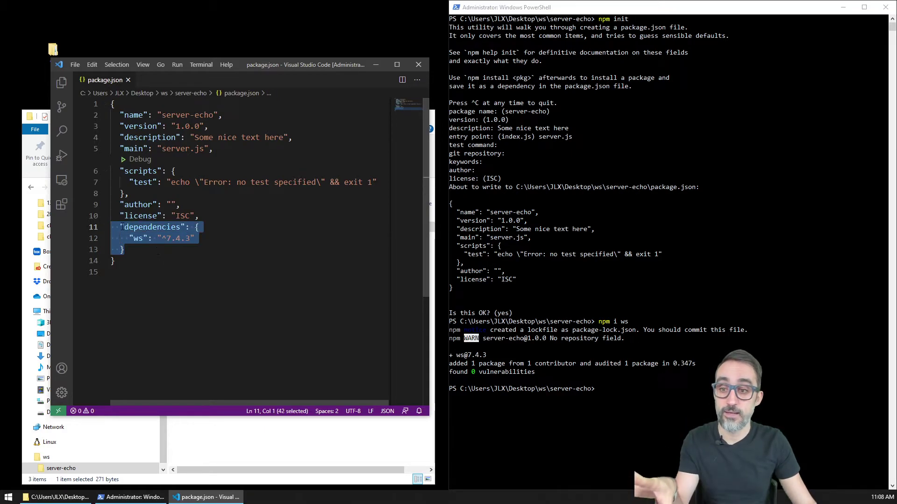
click(121, 227)
drag(121, 227, 193, 227)
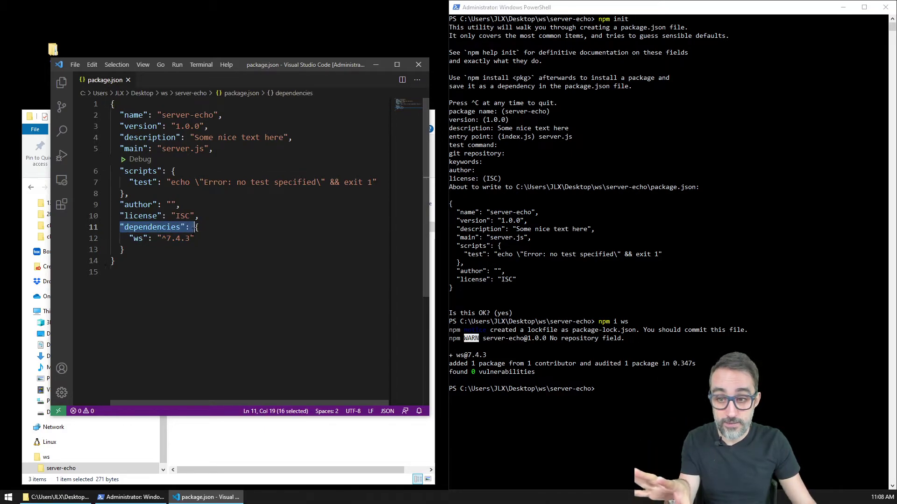
double_click(137, 238)
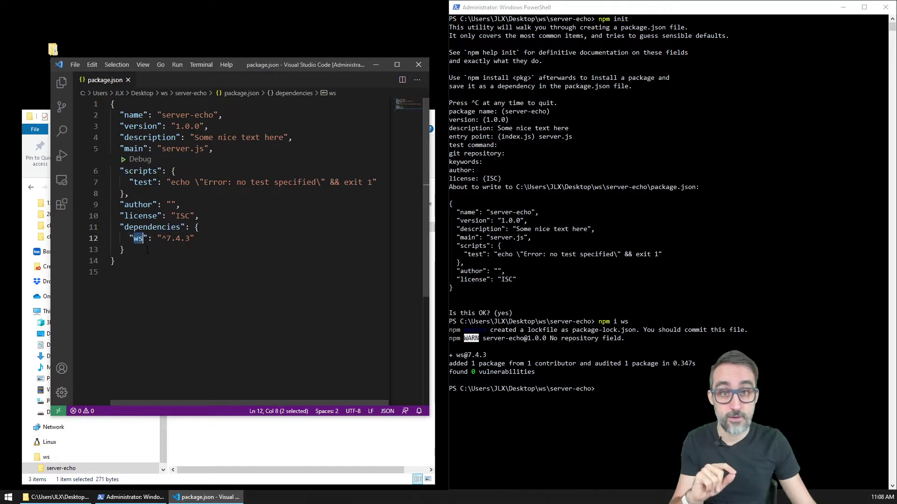
double_click(175, 238)
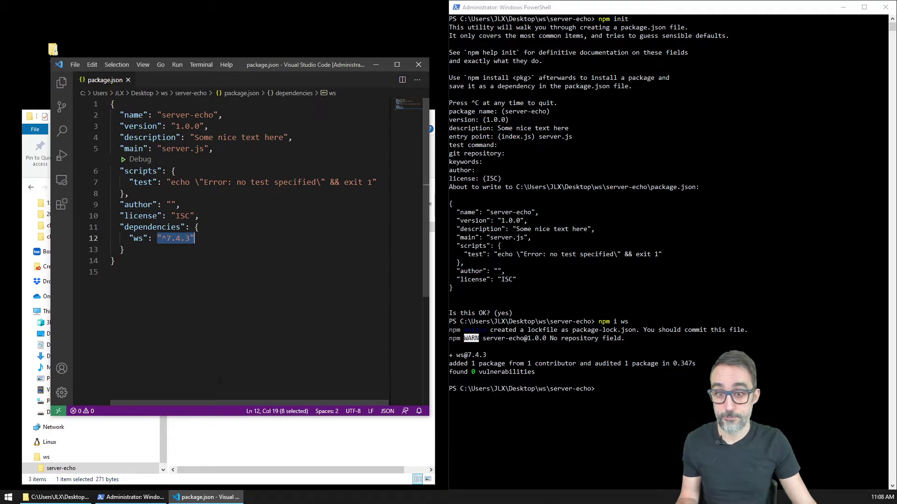
click(272, 439)
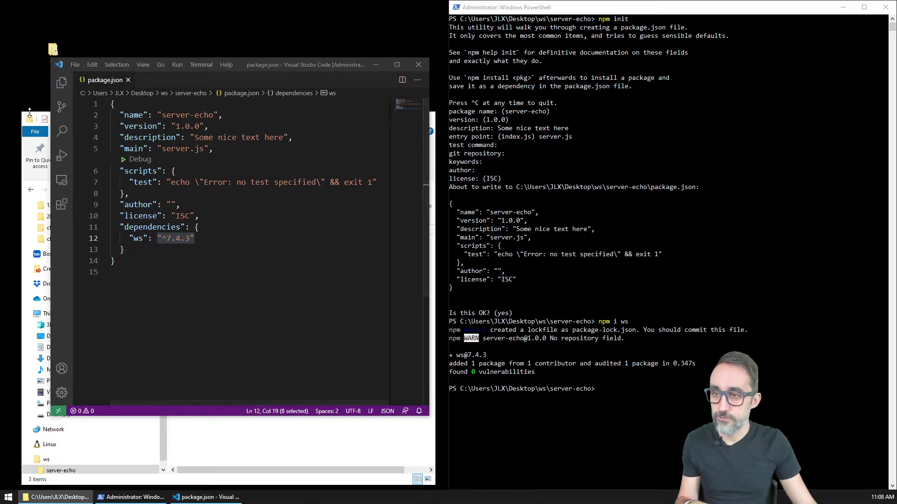
click(377, 65)
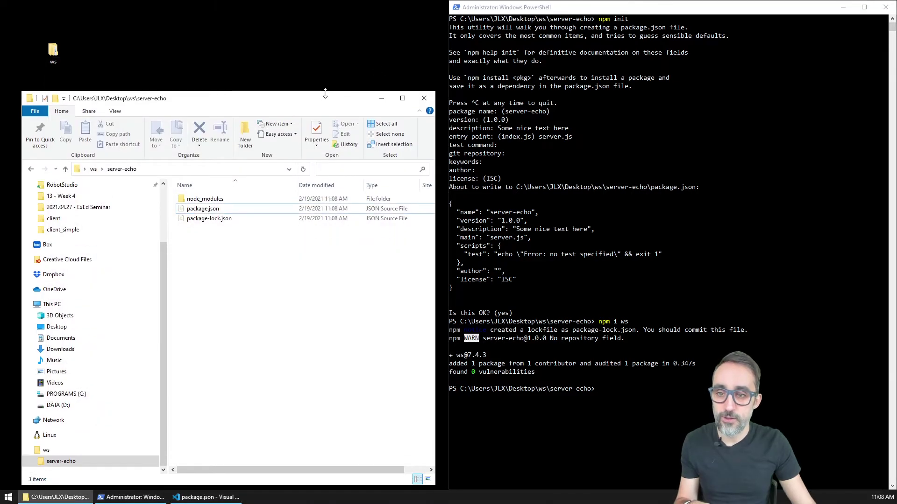
drag(322, 121, 323, 48)
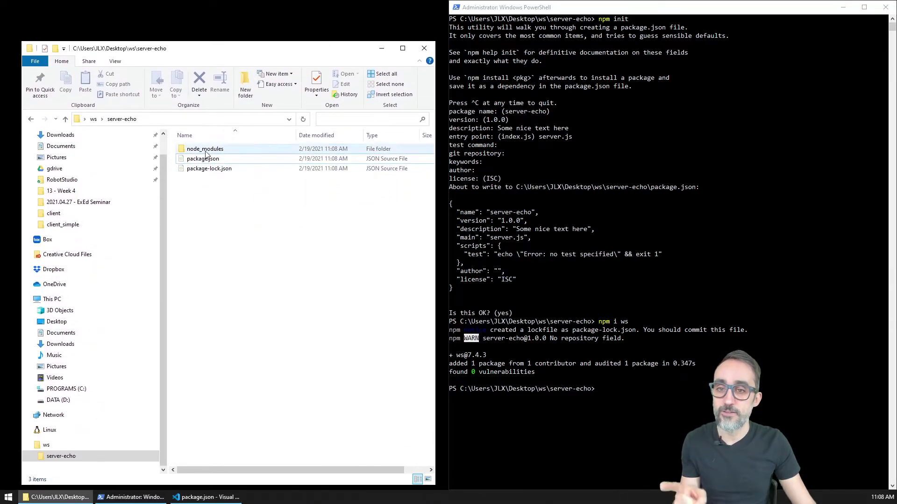
click(204, 150)
double_click(204, 149)
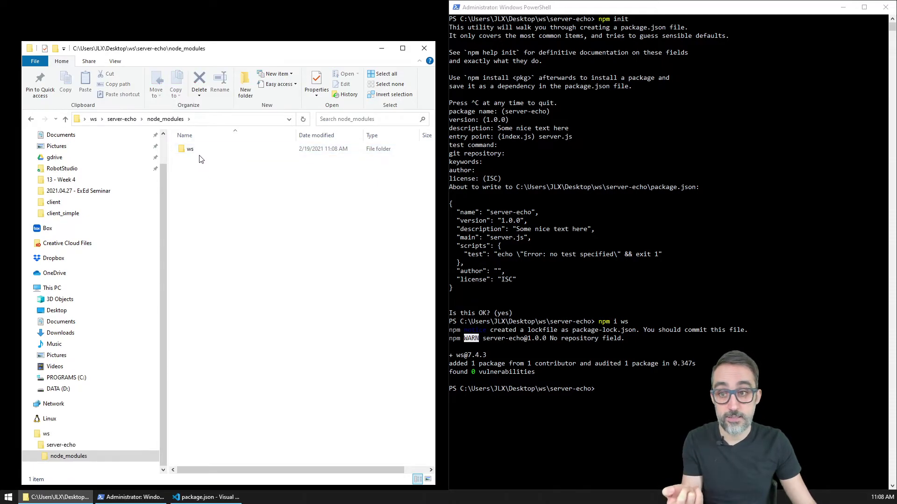
double_click(201, 150)
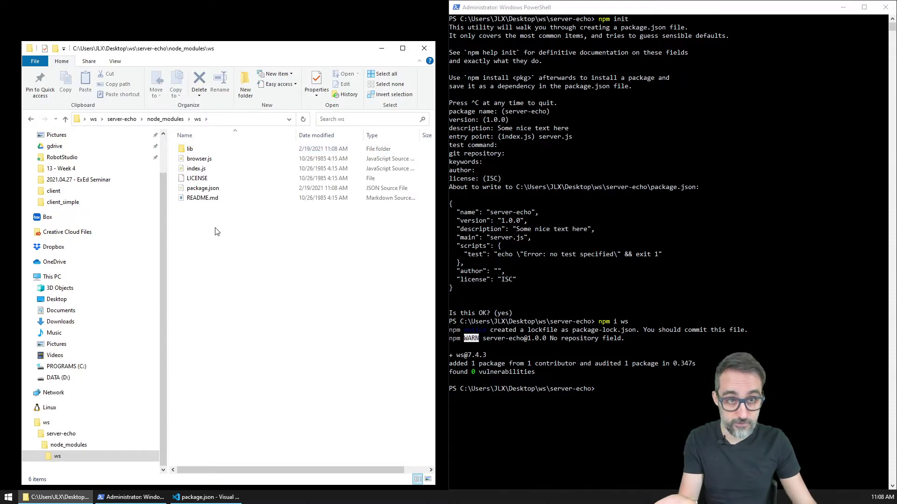
key(BackSpace)
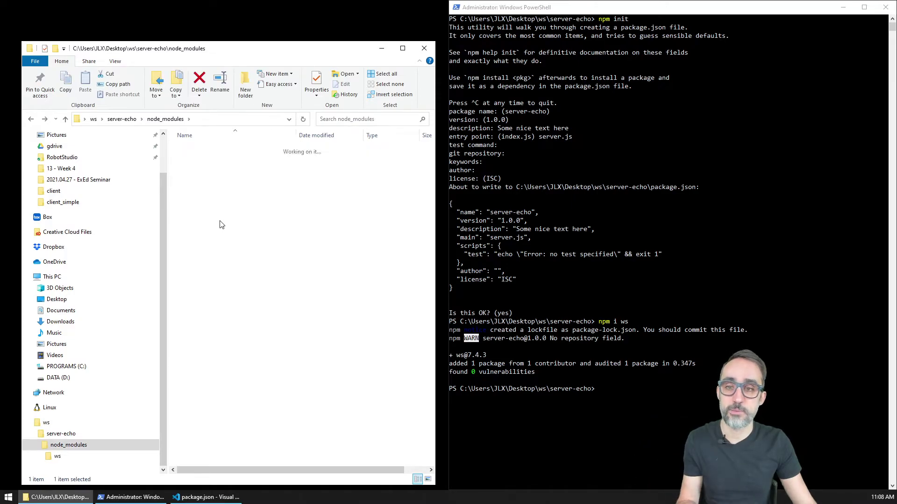
key(BackSpace)
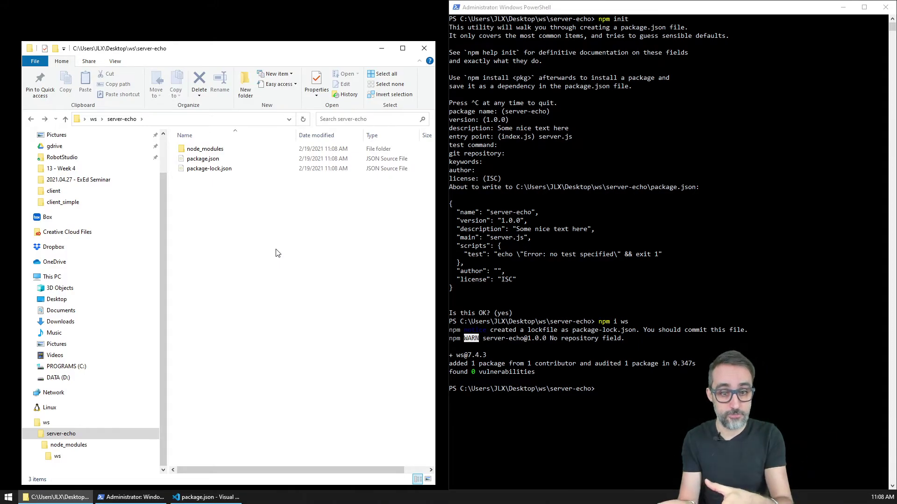
click(206, 497)
drag(115, 272, 109, 98)
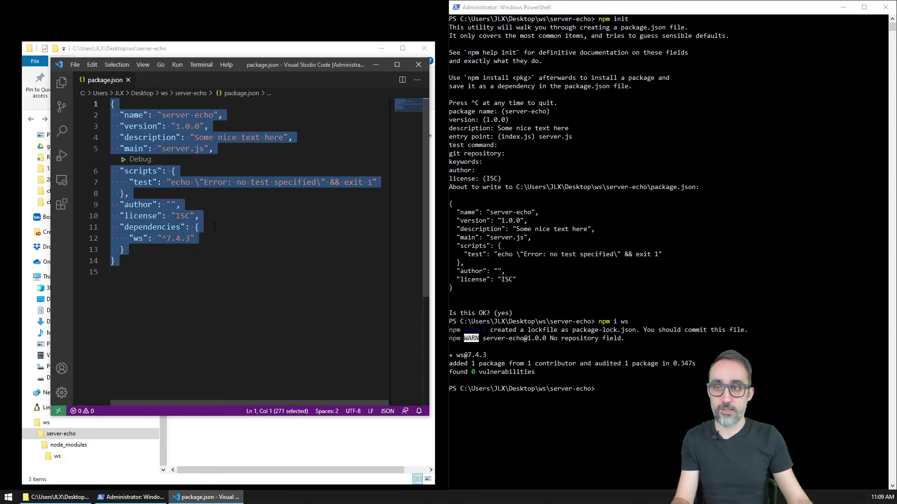
click(204, 227)
click(198, 261)
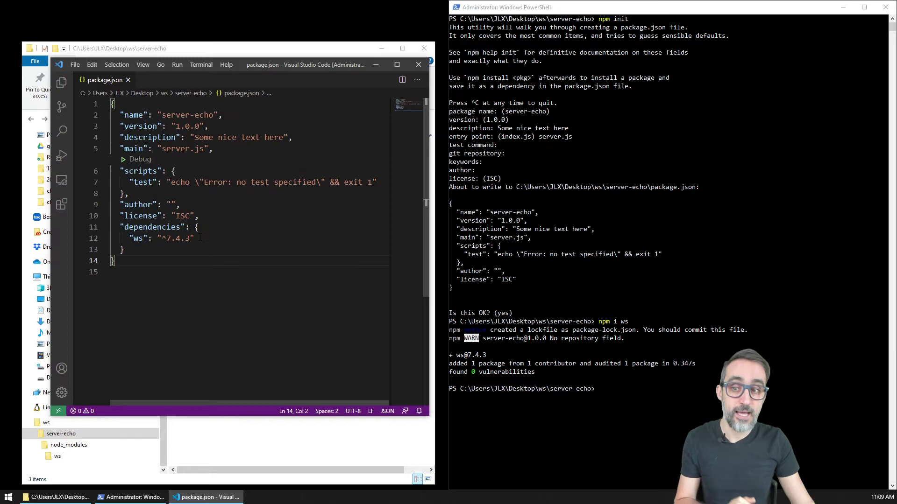
drag(196, 238, 133, 238)
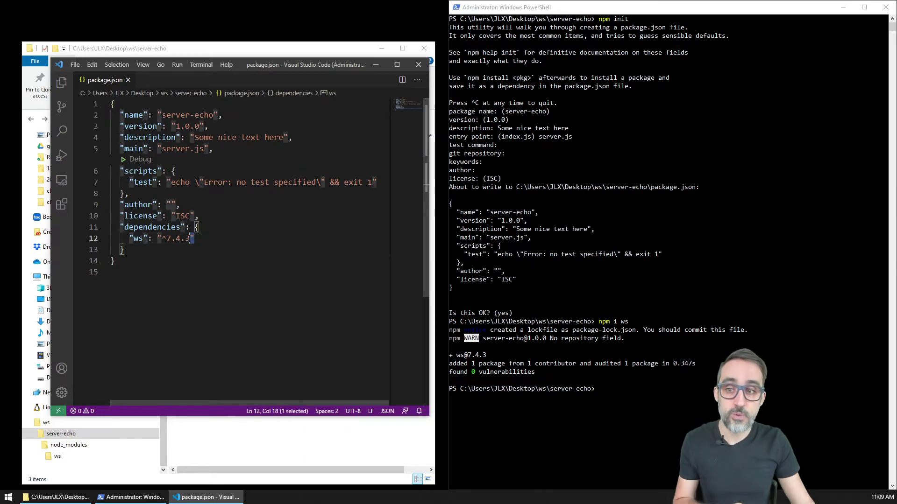
click(152, 265)
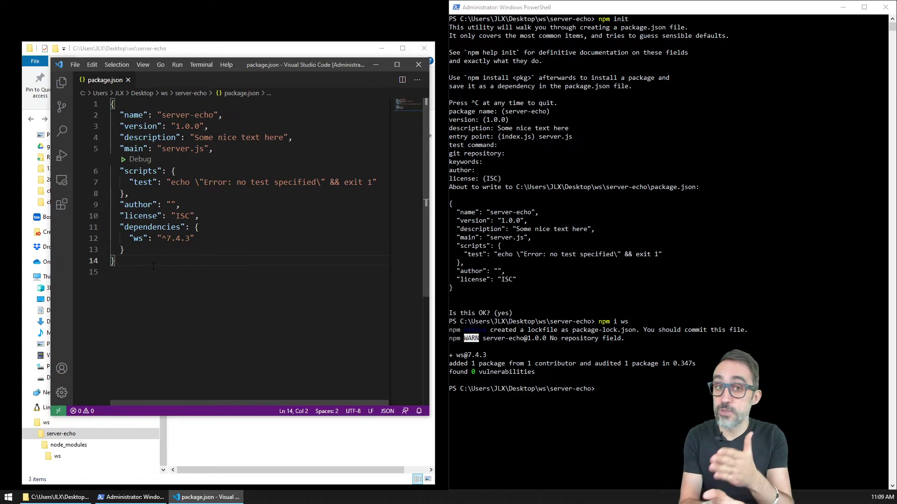
click(297, 439)
click(203, 149)
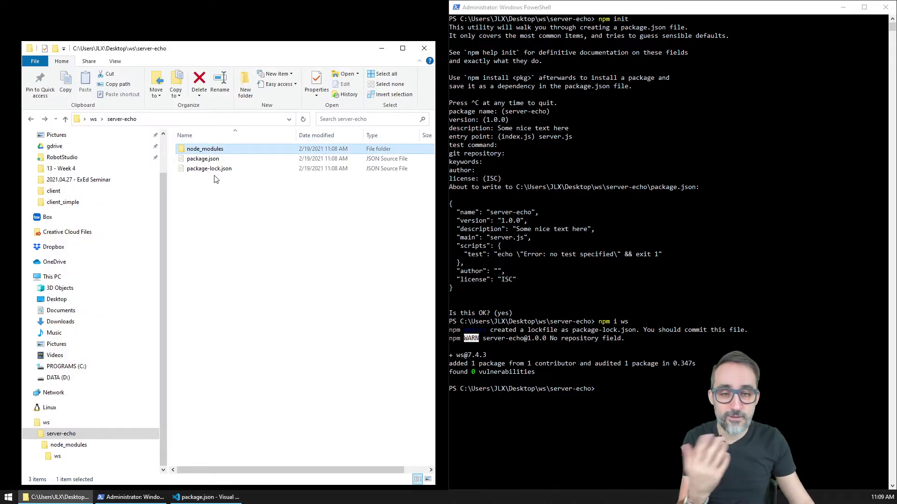
Delete node_modules from server-echo so only package.json and package-lock.json remain
click(218, 200)
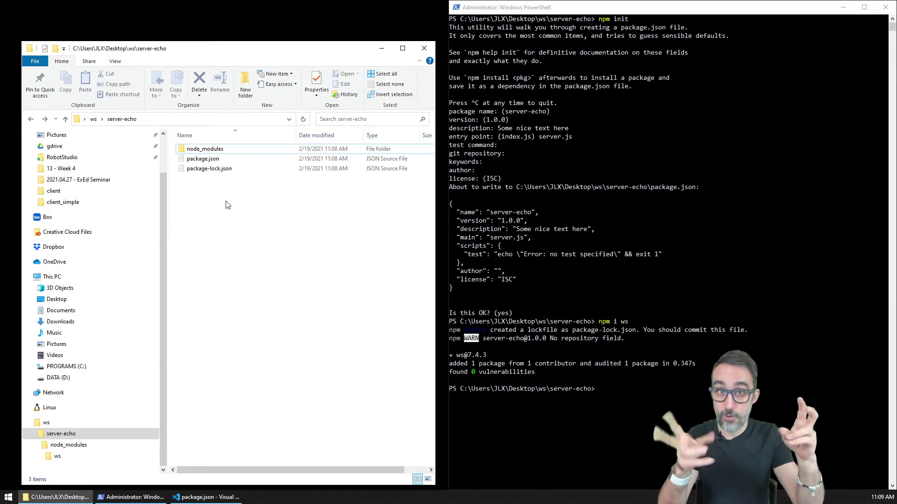
click(203, 158)
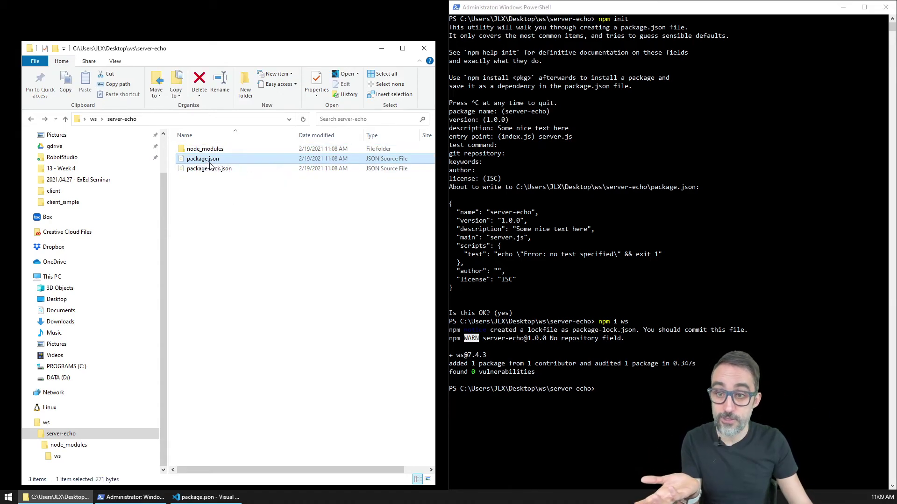
click(223, 261)
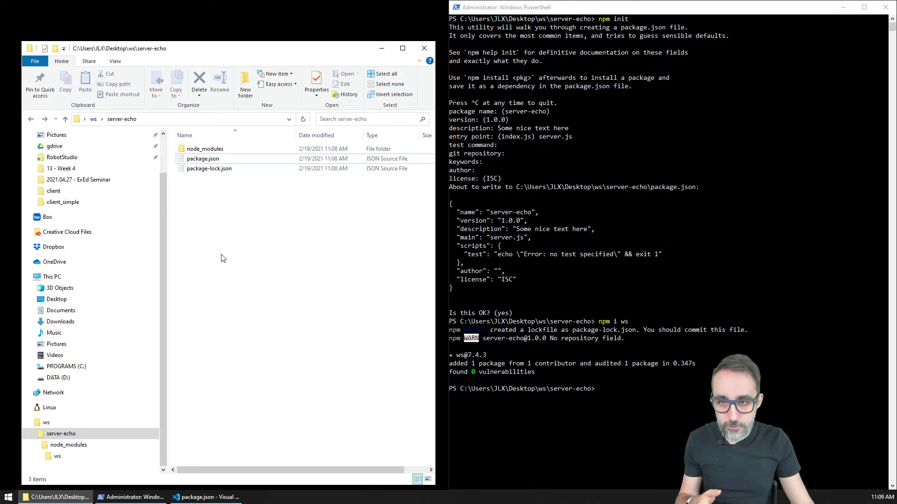
click(205, 149)
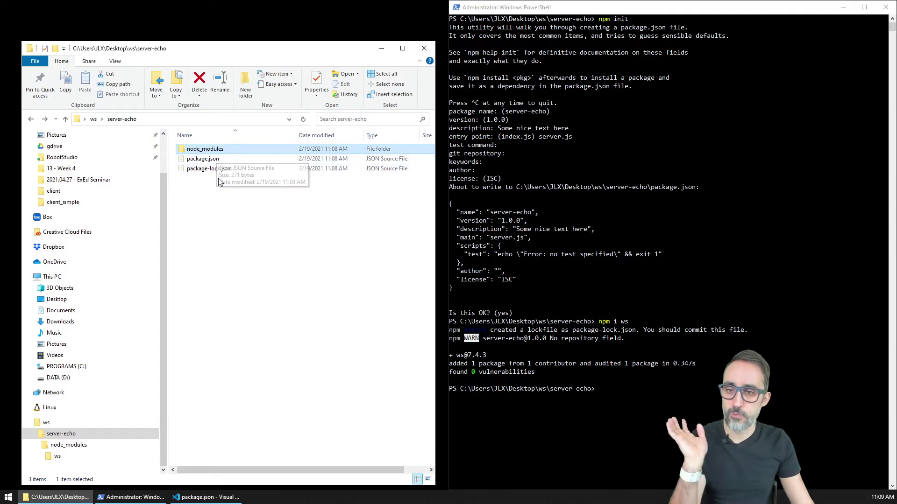
key(Delete)
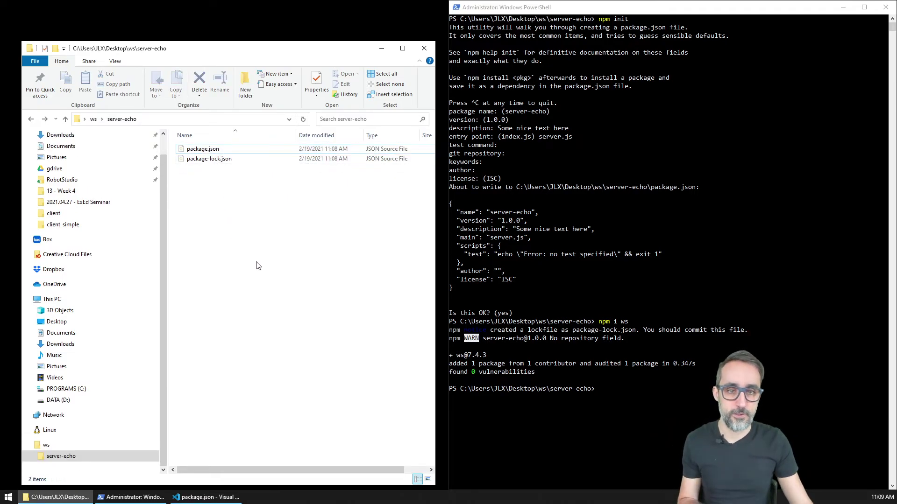
click(207, 498)
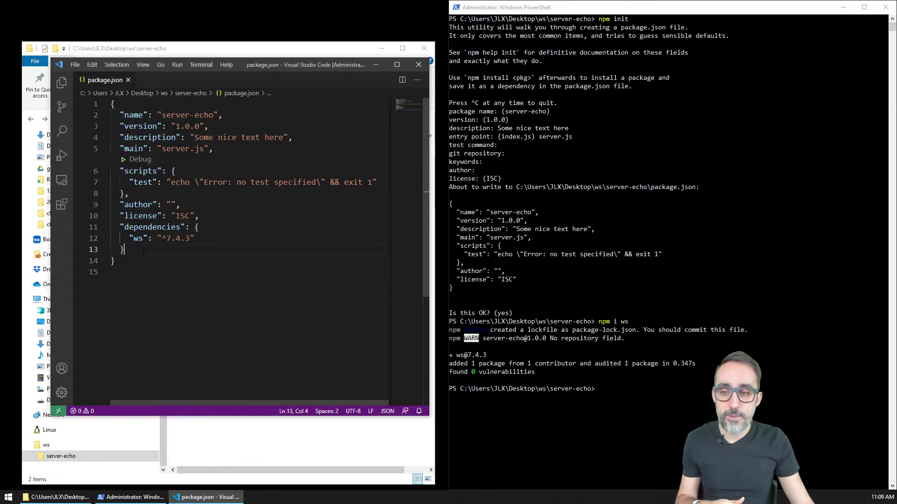
Select all of package.json and run cls to clear the PowerShell screen
drag(106, 227, 105, 249)
click(167, 271)
click(549, 315)
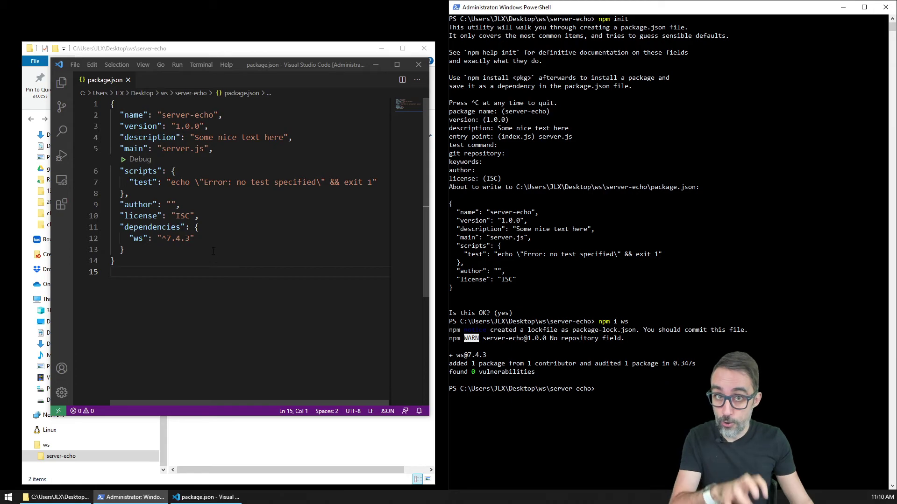
drag(139, 272, 110, 103)
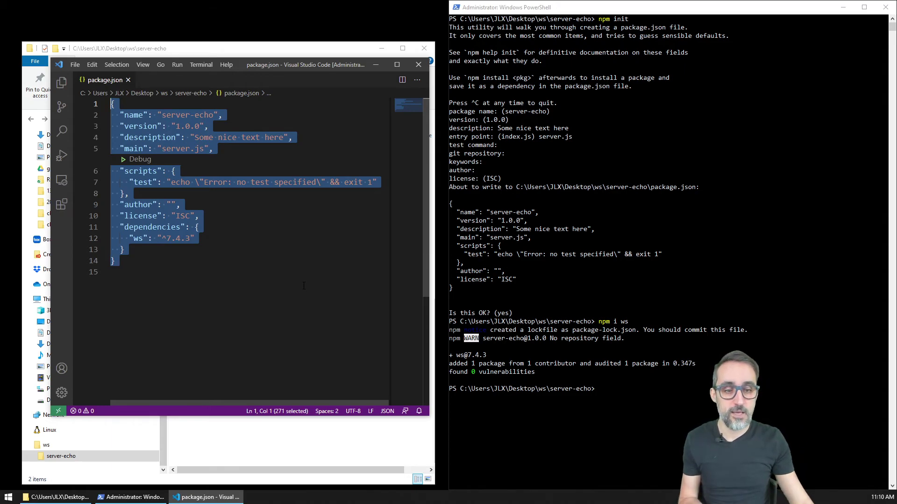
click(662, 296)
text(cls)
key(Return)
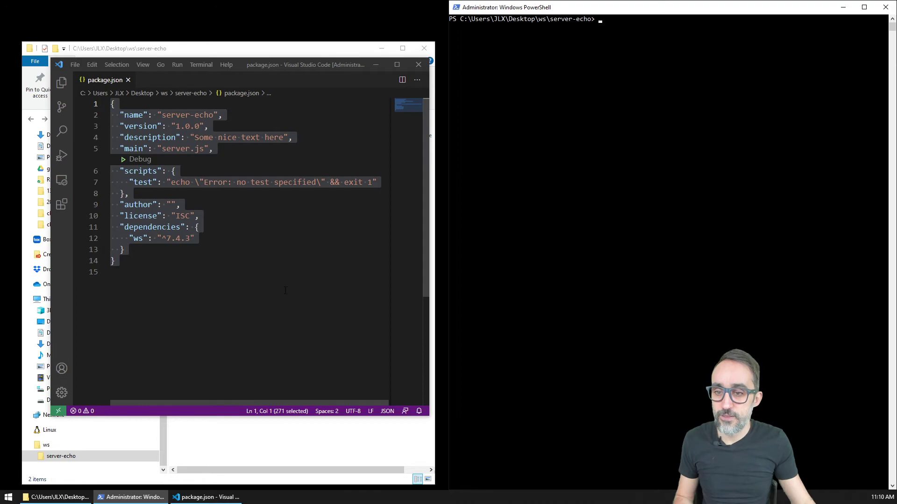
Run 'npm i' in PowerShell to reinstall ws: 1 package added, 0 vulnerabilities
mouse_move(195, 238)
mouse_down()
mouse_move(116, 239)
mouse_move(131, 238)
mouse_up()
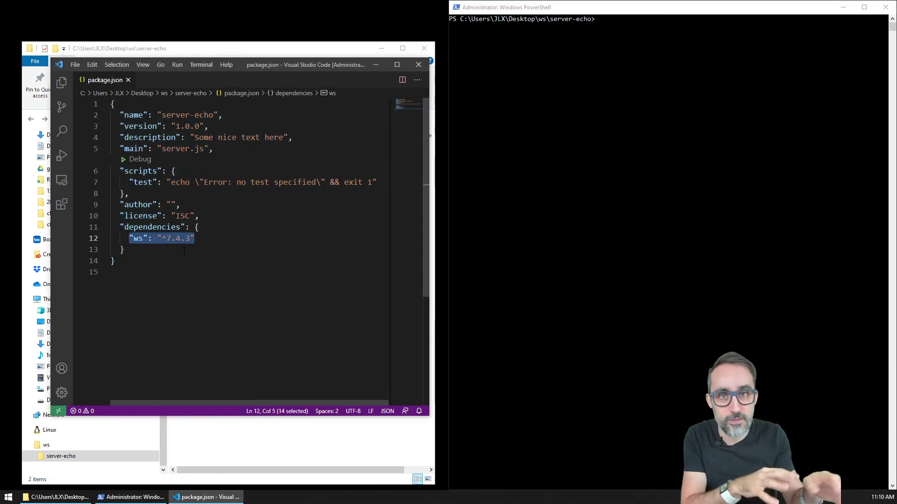
click(598, 277)
text(npm i)
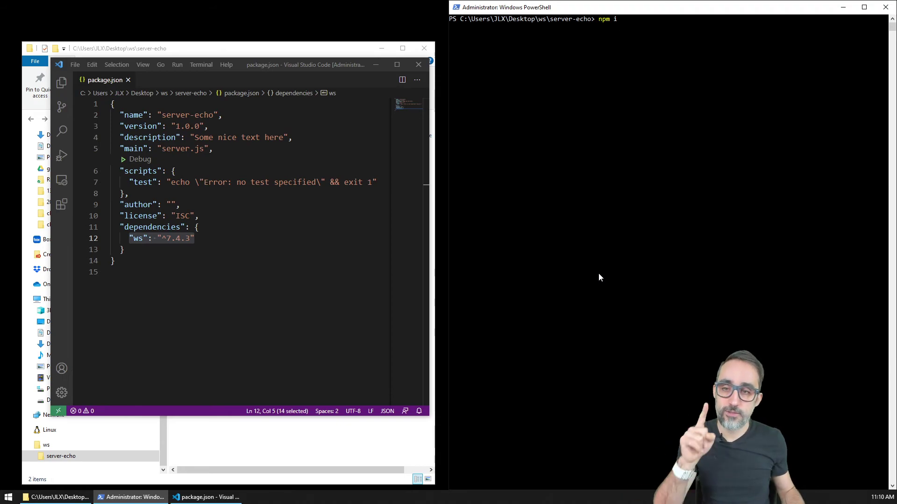
key(Return)
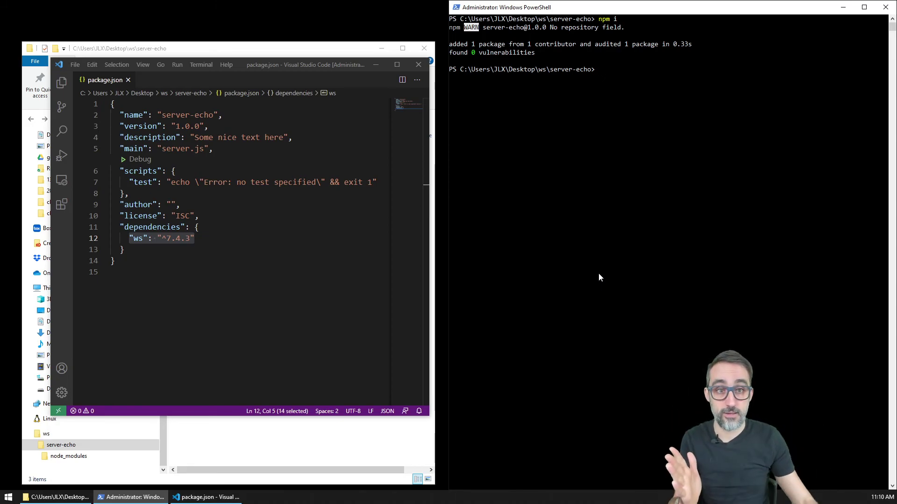
drag(599, 19, 616, 20)
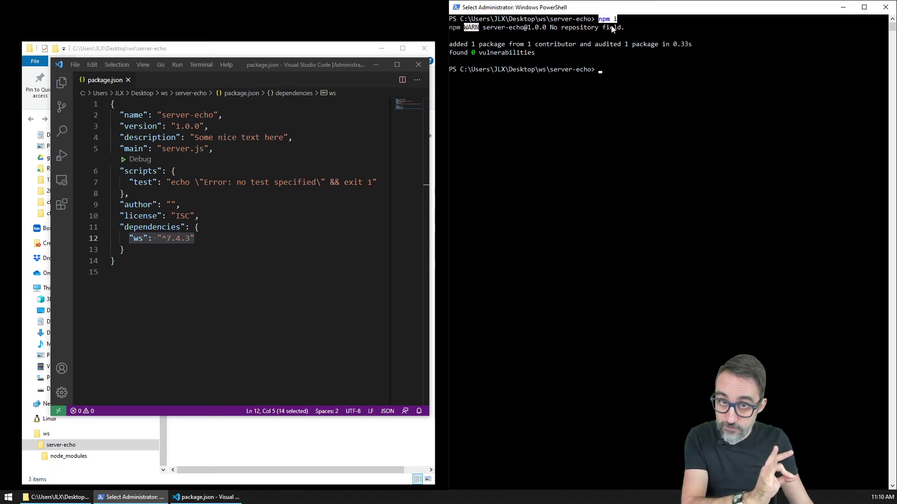
Open the recreated node_modules folder to confirm ws is inside, then return to server-echo
click(392, 431)
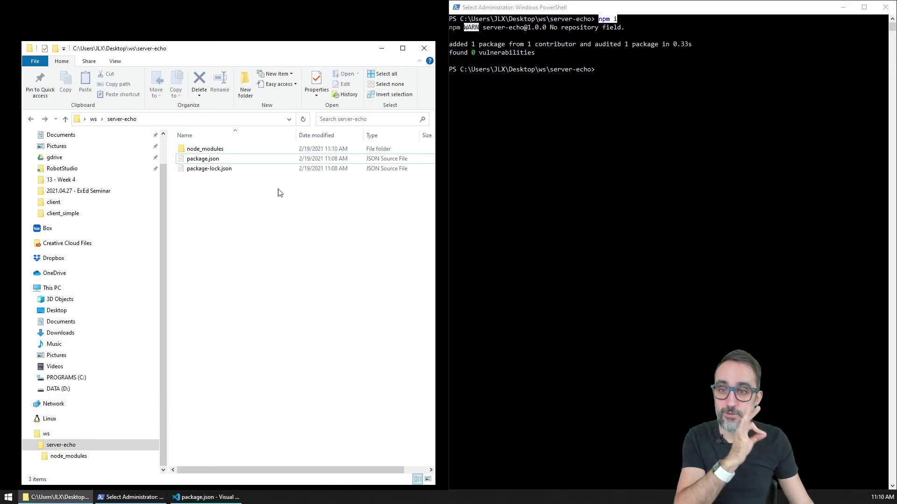
click(221, 150)
double_click(221, 151)
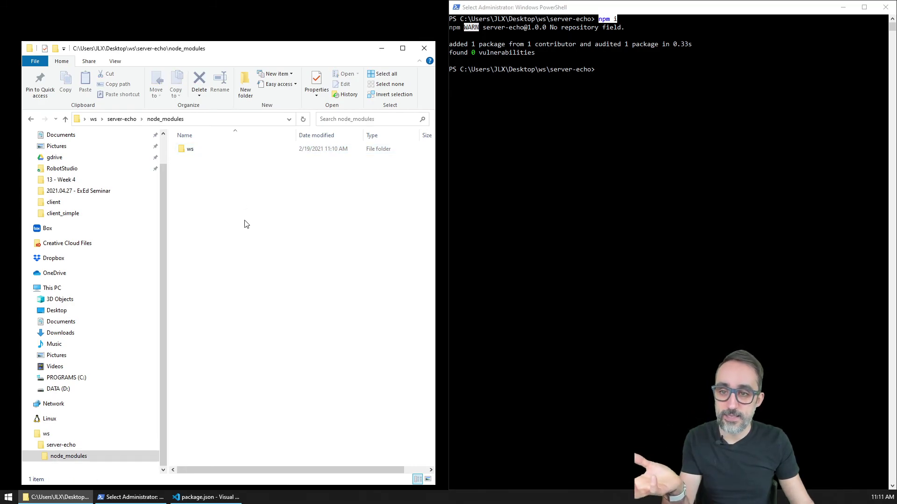
key(alt+Left)
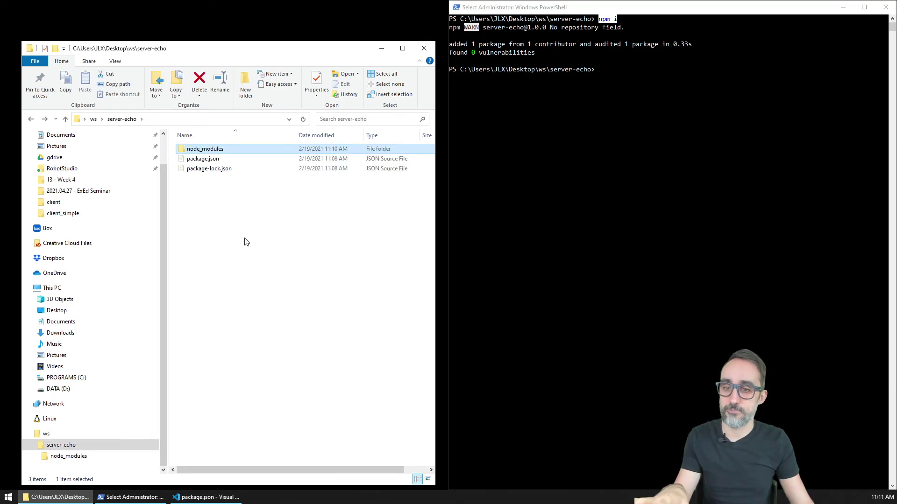
click(247, 251)
click(586, 232)
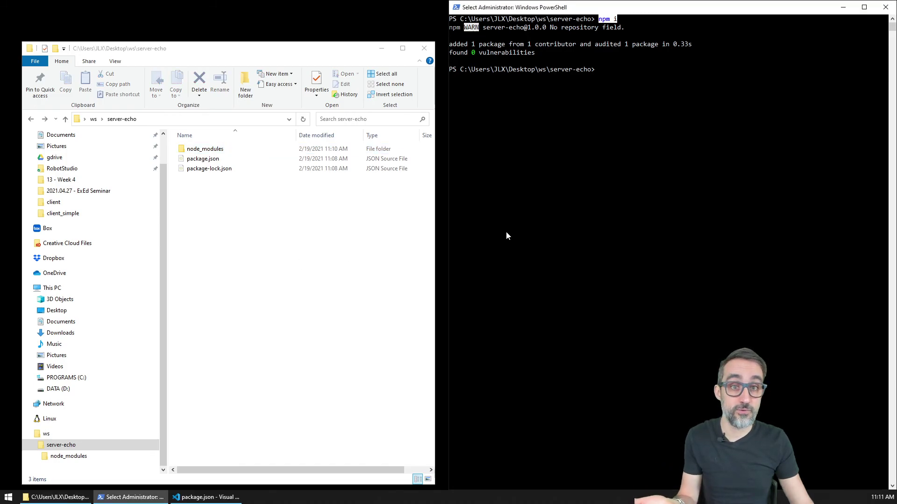